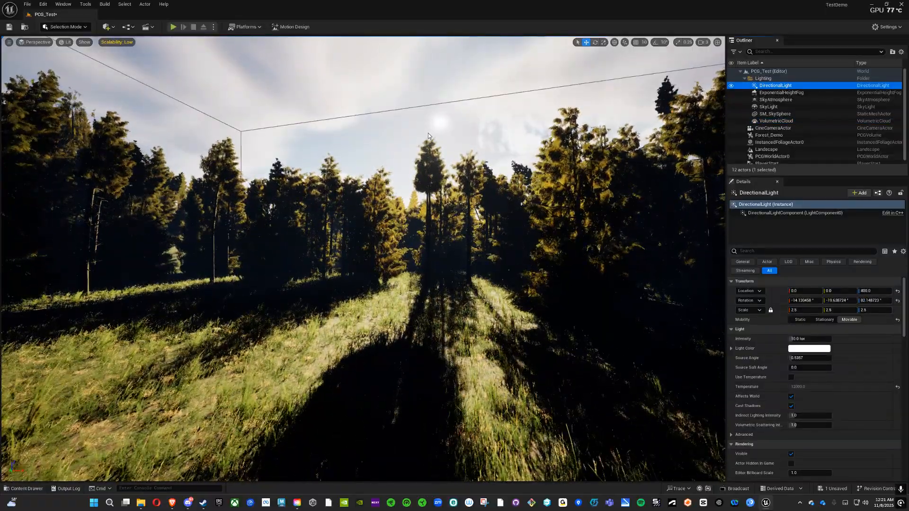
- Rotate the sun until it sits just above the tall central tree, and select the directional light
{"action": "left_click", "coordinate": [428, 133]}
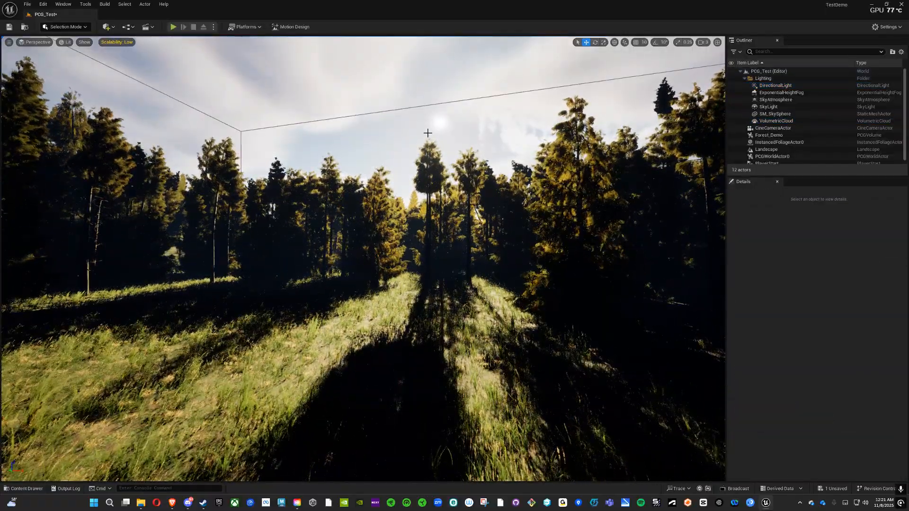
{"action": "key", "text": "ctrl+l"}
{"action": "key", "text": "ctrl+l"}
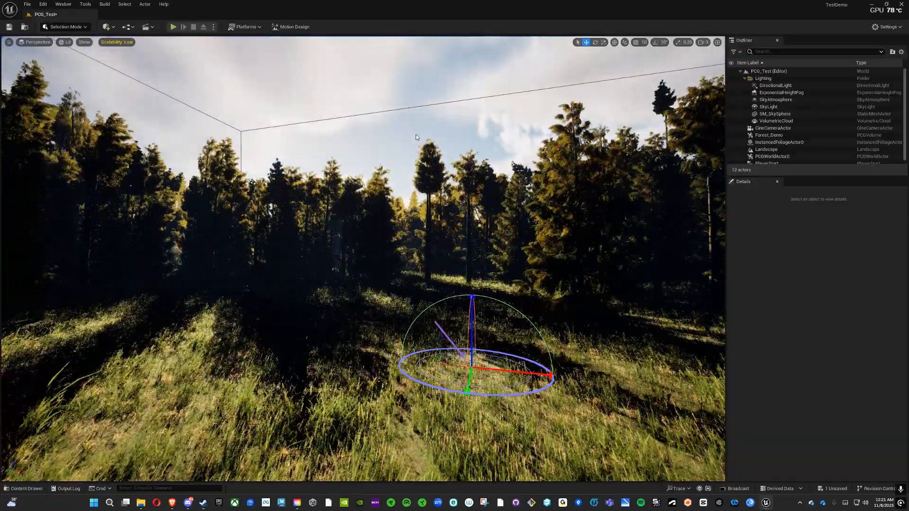
{"action": "key", "text": "ctrl+l"}
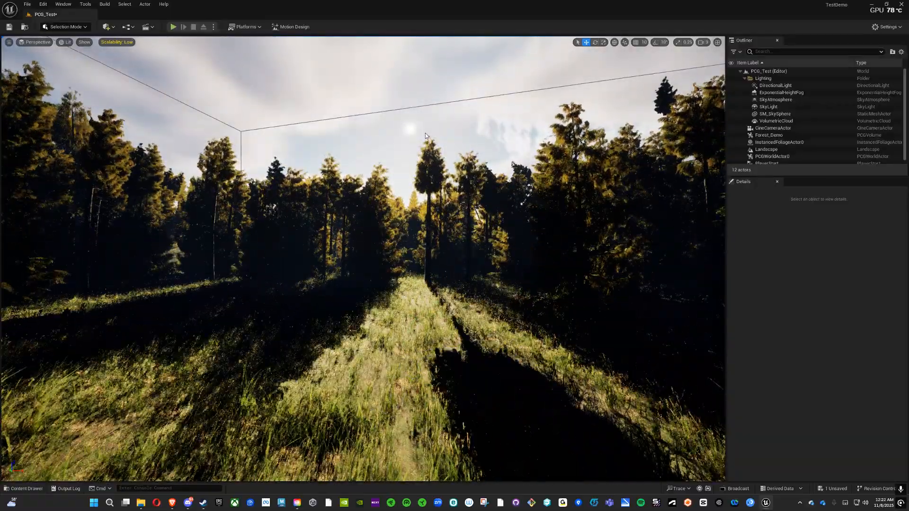
{"action": "left_click", "coordinate": [767, 86]}
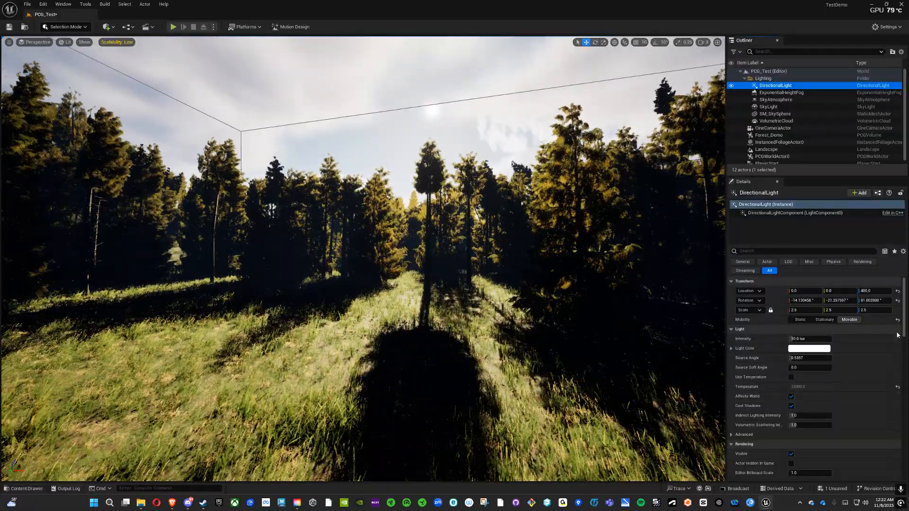
- Try a source angle of 10 and a stronger intensity on the directional light, and reset both to their defaults
{"action": "scroll", "coordinate": [905, 339], "scroll_direction": "down", "scroll_amount": 2}
{"action": "scroll", "coordinate": [905, 339], "scroll_direction": "up", "scroll_amount": 1}
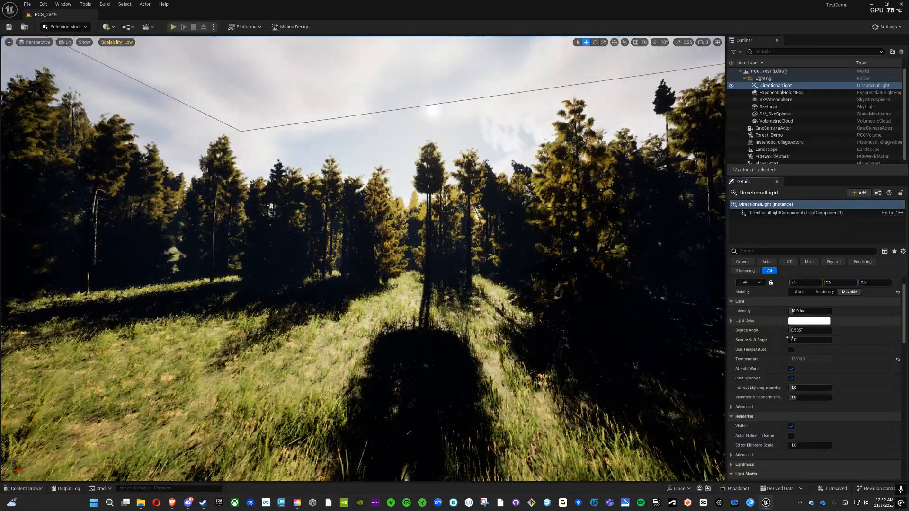
{"action": "left_click", "coordinate": [809, 330]}
{"action": "left_click_drag", "start_coordinate": [792, 330], "coordinate": [826, 330]}
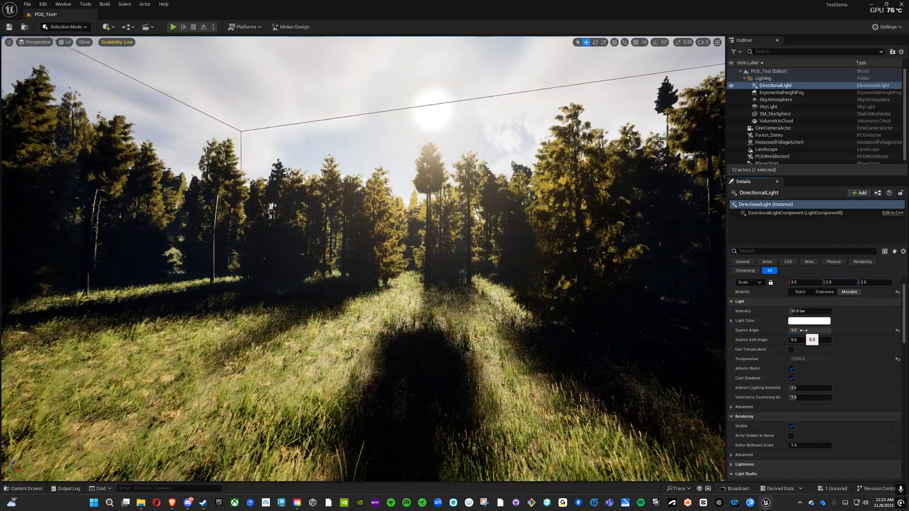
{"action": "left_click", "coordinate": [803, 330]}
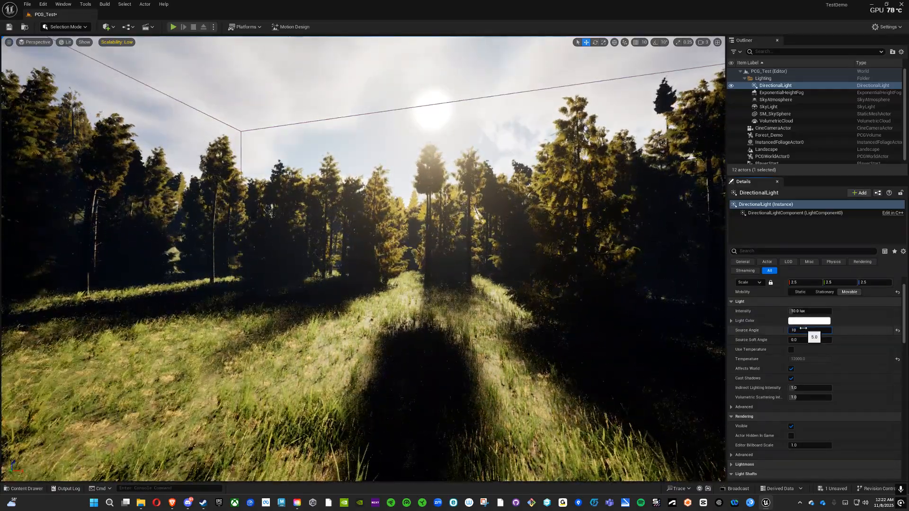
{"action": "key", "text": "Return"}
{"action": "left_click_drag", "start_coordinate": [805, 312], "coordinate": [810, 311]}
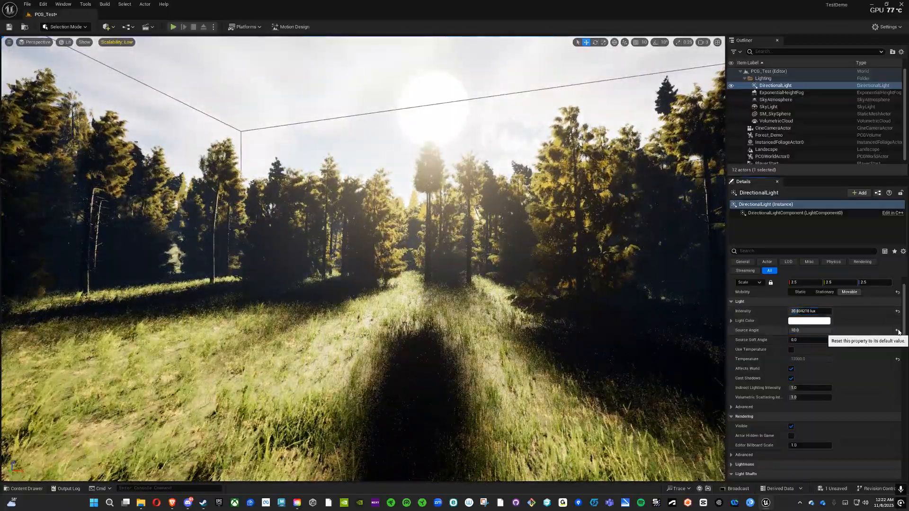
{"action": "left_click", "coordinate": [898, 333]}
{"action": "left_click", "coordinate": [898, 312]}
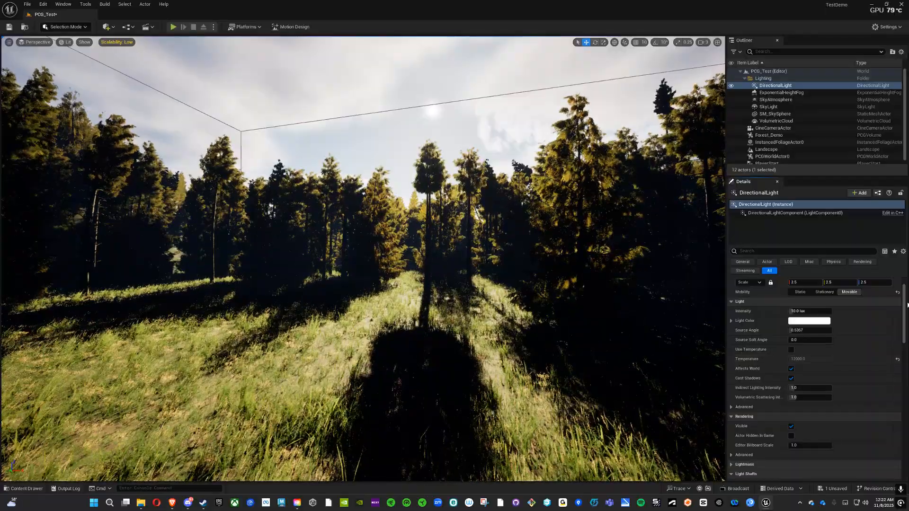
- Enable light shaft occlusion and bloom on the directional light, with bloom scale 0.224 and maximum brightness about 0.5
{"action": "left_click_drag", "start_coordinate": [906, 296], "coordinate": [906, 321]}
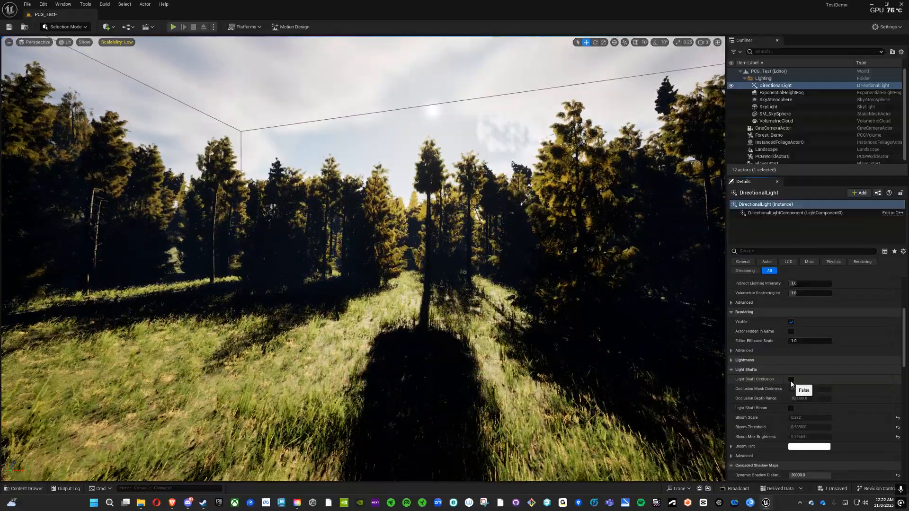
{"action": "left_click", "coordinate": [790, 408]}
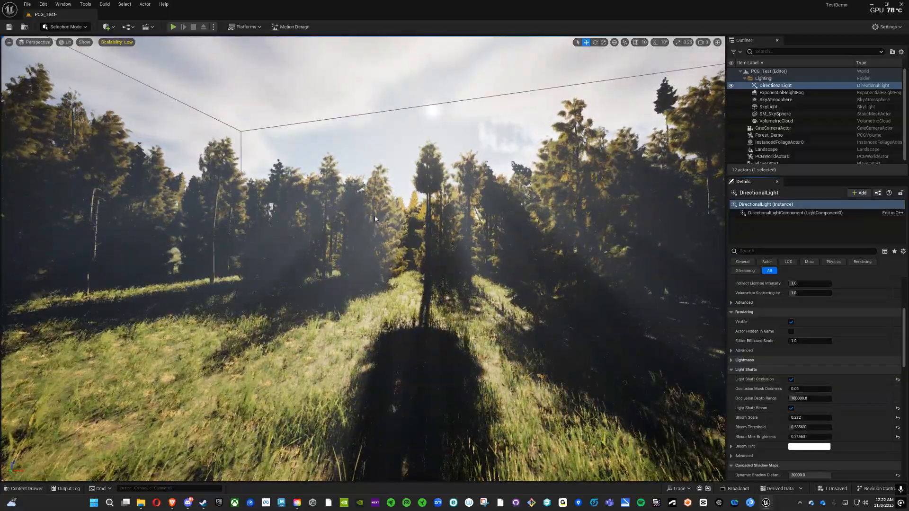
{"action": "left_click_drag", "start_coordinate": [800, 436], "coordinate": [824, 436]}
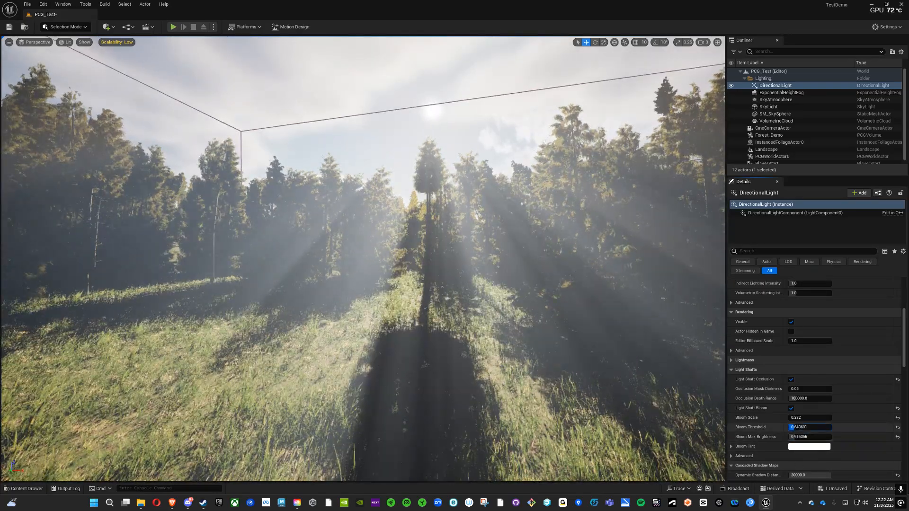
{"action": "left_click_drag", "start_coordinate": [799, 418], "coordinate": [795, 417]}
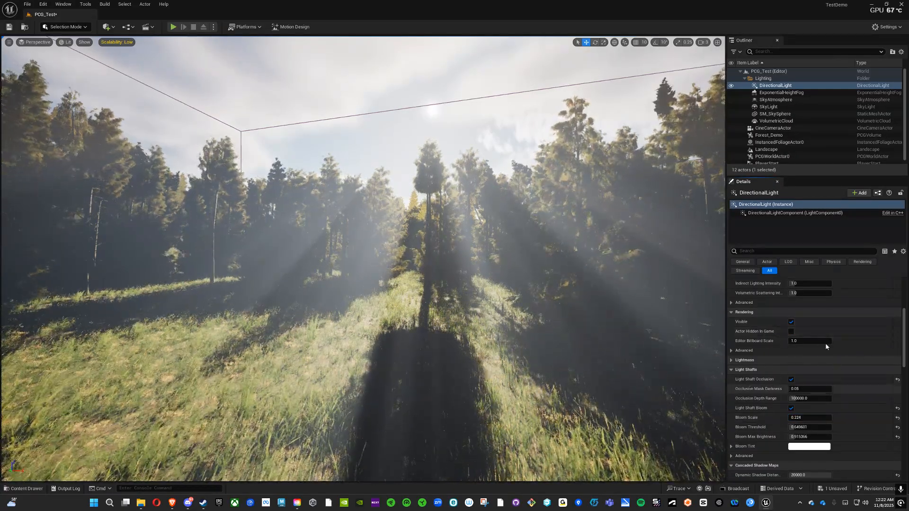
- Set the fog density of the exponential height fog to 3
{"action": "scroll", "coordinate": [833, 331], "scroll_direction": "up", "scroll_amount": 5}
{"action": "left_click", "coordinate": [785, 93]}
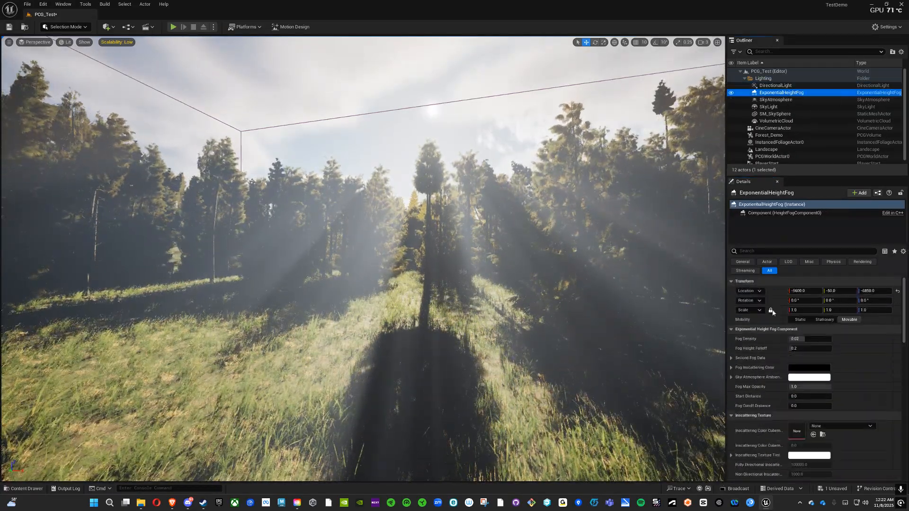
{"action": "left_click", "coordinate": [809, 339]}
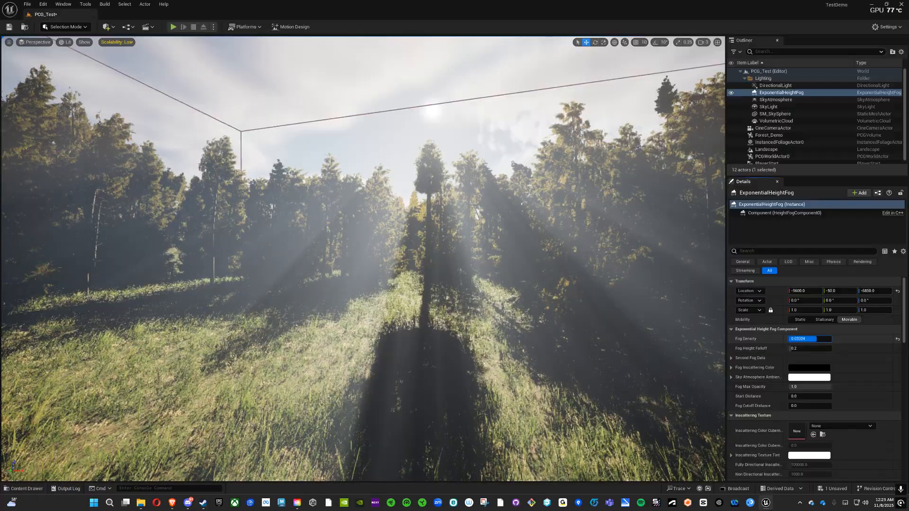
{"action": "left_click_drag", "start_coordinate": [804, 339], "coordinate": [802, 338]}
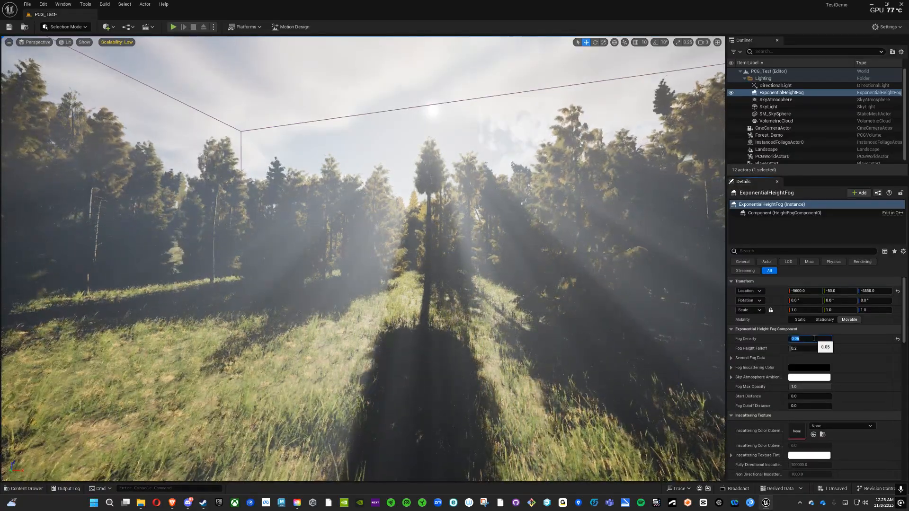
{"action": "type", "text": "3"}
{"action": "key", "text": "Return"}
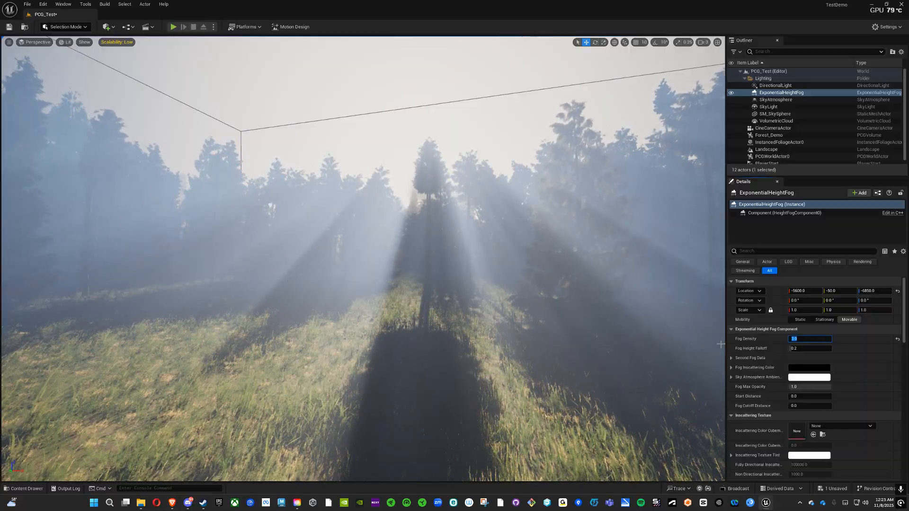
- Try a purple fog inscattering colour and a pale pink sky atmosphere ambient colour, and reset both
{"action": "left_click", "coordinate": [809, 367]}
{"action": "left_click_drag", "start_coordinate": [668, 364], "coordinate": [679, 320]}
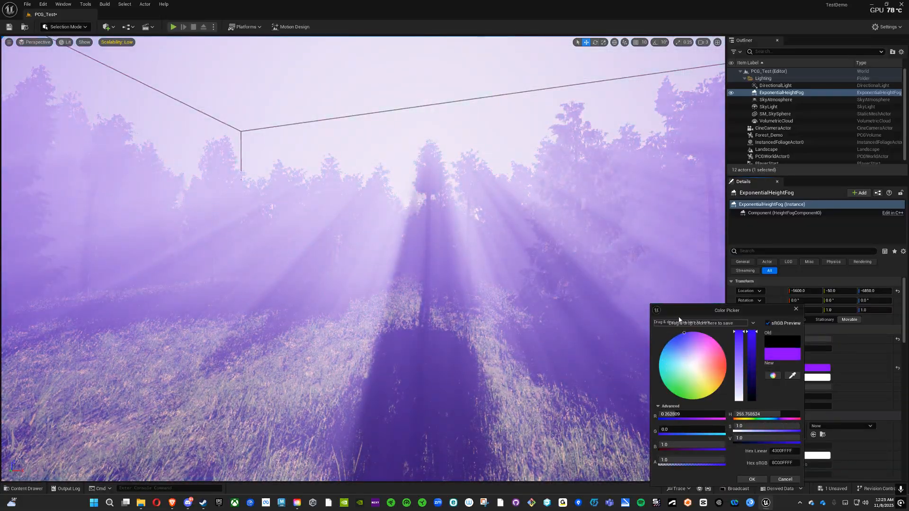
{"action": "left_click", "coordinate": [795, 309]}
{"action": "left_click", "coordinate": [817, 377]}
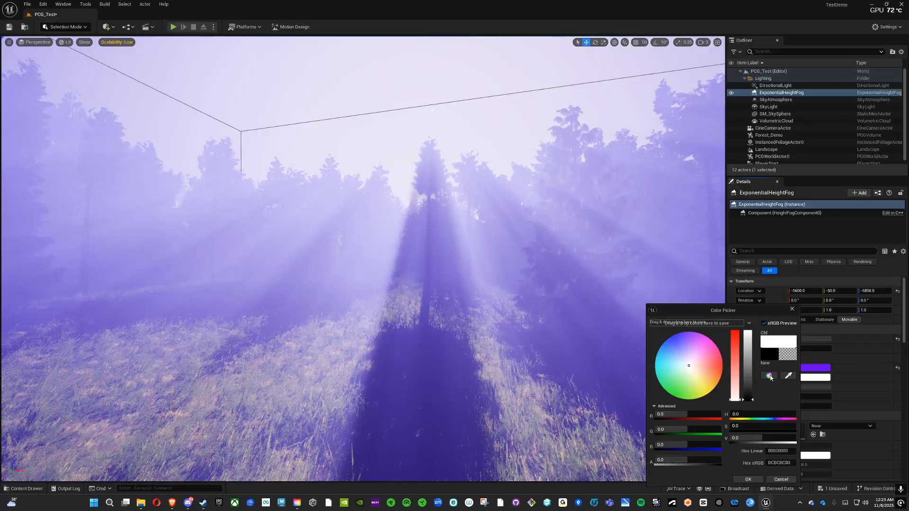
{"action": "mouse_move", "coordinate": [695, 367]}
{"action": "left_mouse_down"}
{"action": "mouse_move", "coordinate": [678, 344]}
{"action": "mouse_move", "coordinate": [646, 355]}
{"action": "mouse_move", "coordinate": [721, 345]}
{"action": "mouse_move", "coordinate": [710, 328]}
{"action": "mouse_move", "coordinate": [673, 344]}
{"action": "mouse_move", "coordinate": [693, 357]}
{"action": "left_mouse_up"}
{"action": "left_click", "coordinate": [791, 308]}
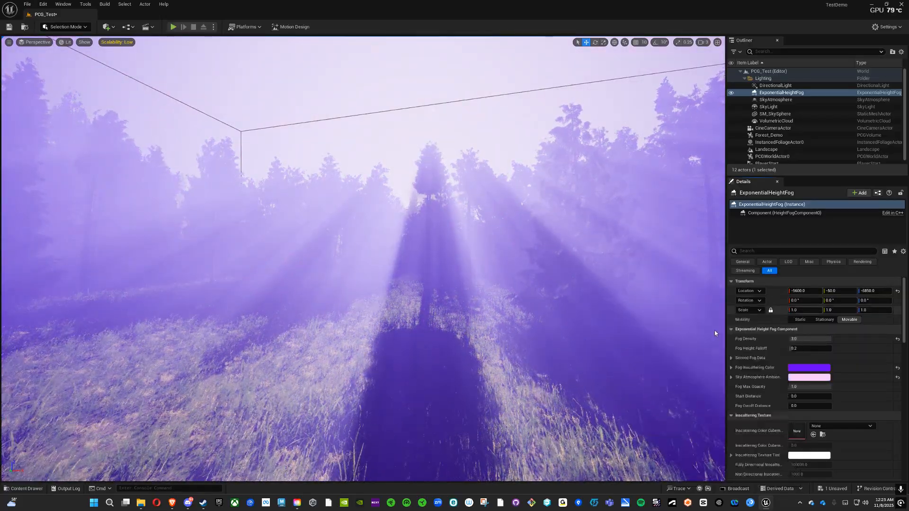
{"action": "left_click", "coordinate": [896, 377]}
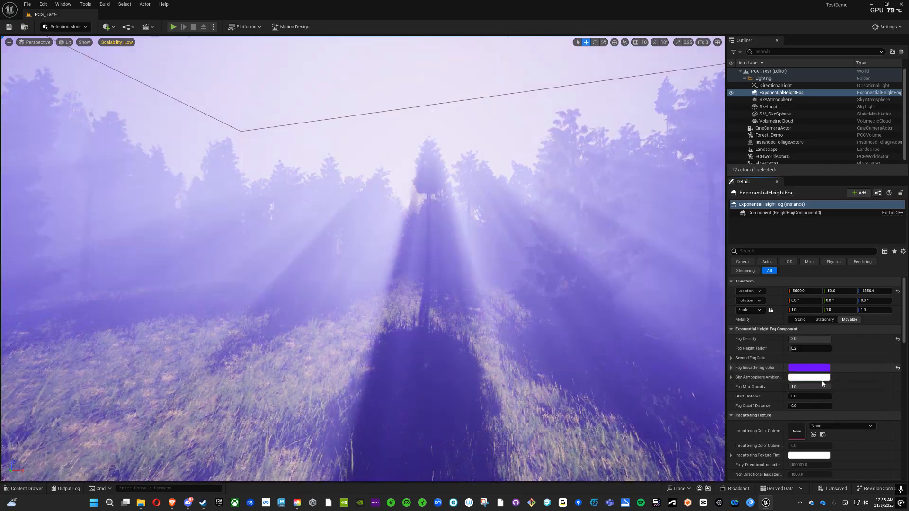
{"action": "left_click", "coordinate": [896, 368]}
- Adjust the fog height falloff and compare volumetric fog off and on, leaving it enabled
{"action": "mouse_move", "coordinate": [800, 345]}
{"action": "left_mouse_down"}
{"action": "mouse_move", "coordinate": [762, 345]}
{"action": "mouse_move", "coordinate": [793, 348]}
{"action": "left_mouse_up"}
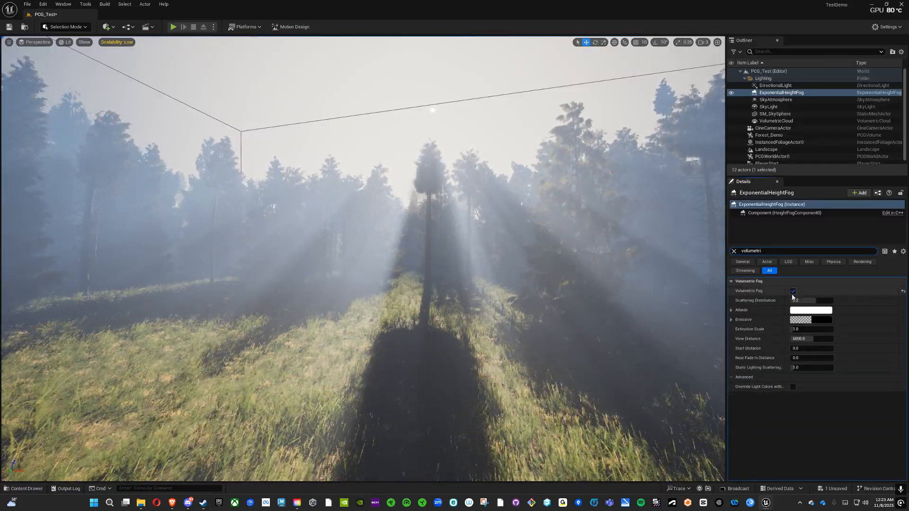
{"action": "left_click", "coordinate": [902, 291]}
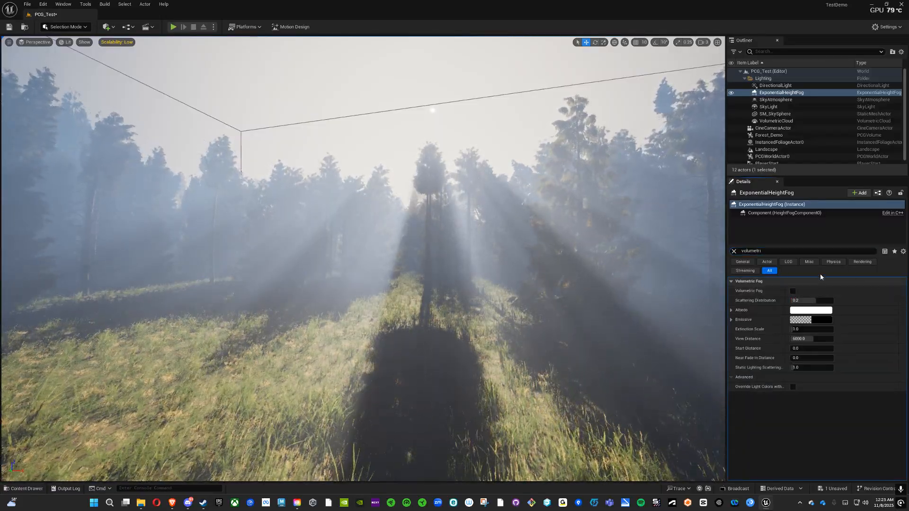
{"action": "left_click", "coordinate": [791, 291]}
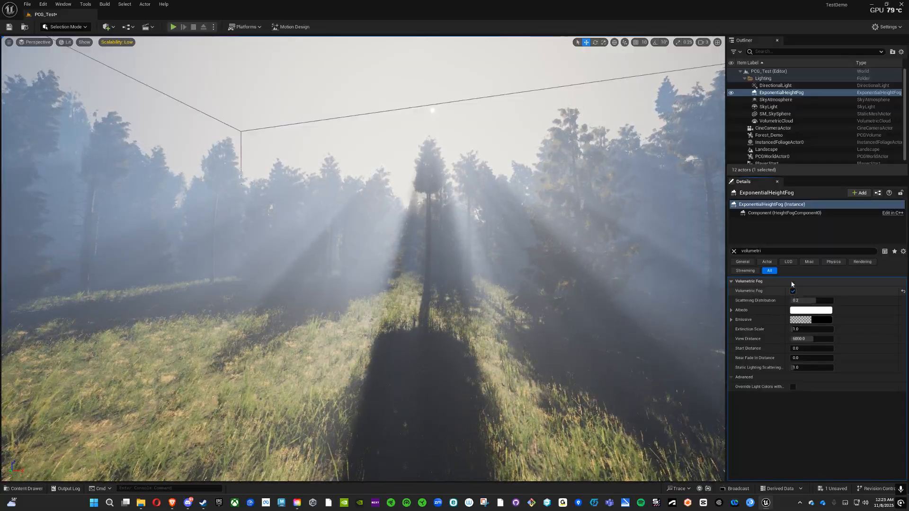
{"action": "left_click", "coordinate": [734, 250]}
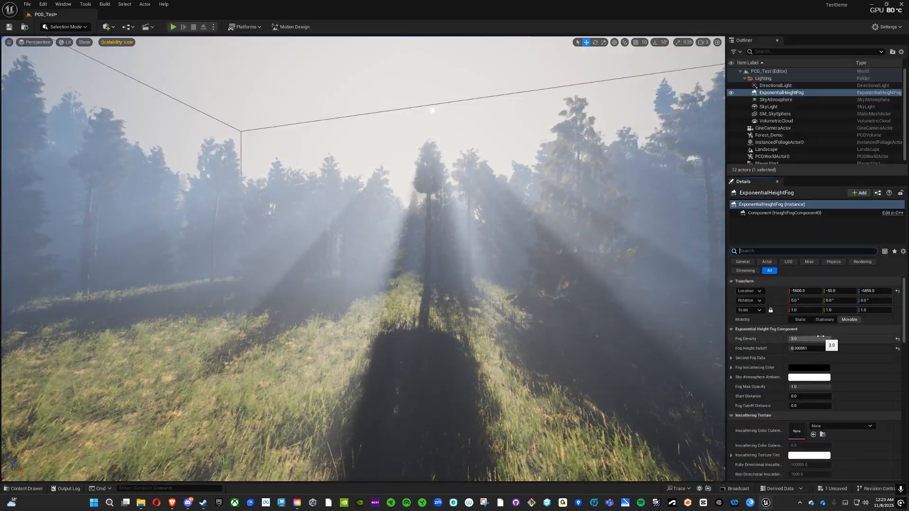
- Lower the fog density of the exponential height fog to 2
{"action": "left_click", "coordinate": [821, 337]}
{"action": "type", "text": "2"}
{"action": "key", "text": "Return"}
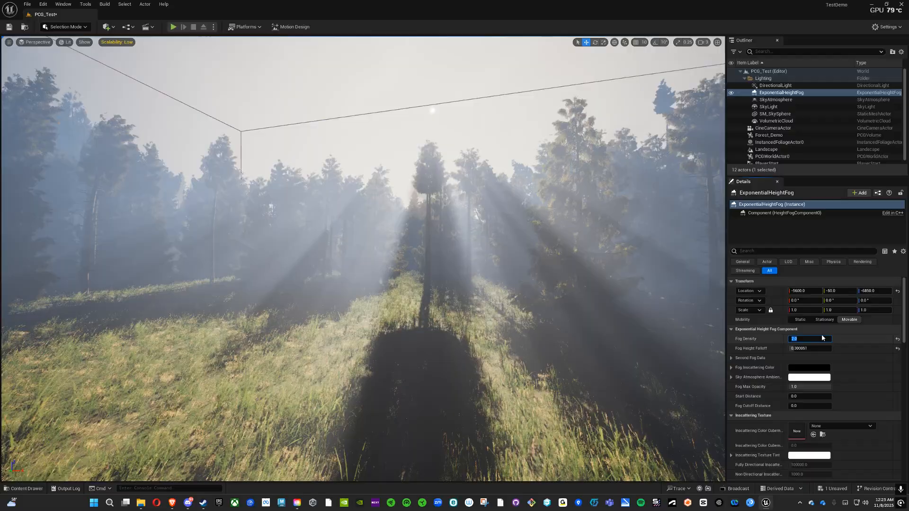
- Change the sky atmosphere's Rayleigh scattering colour to a deeper, more saturated blue
{"action": "left_click", "coordinate": [772, 101]}
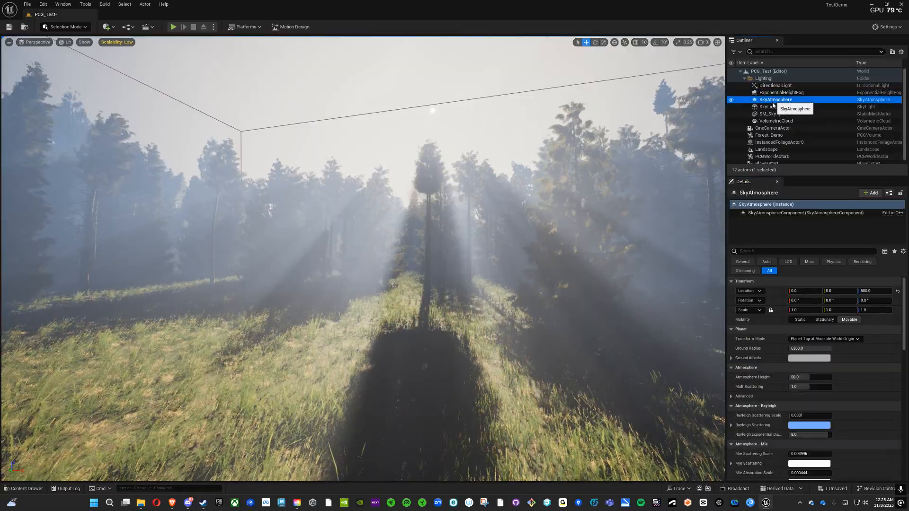
{"action": "left_click", "coordinate": [803, 427]}
{"action": "left_click_drag", "start_coordinate": [692, 356], "coordinate": [672, 339]}
{"action": "left_click", "coordinate": [792, 309]}
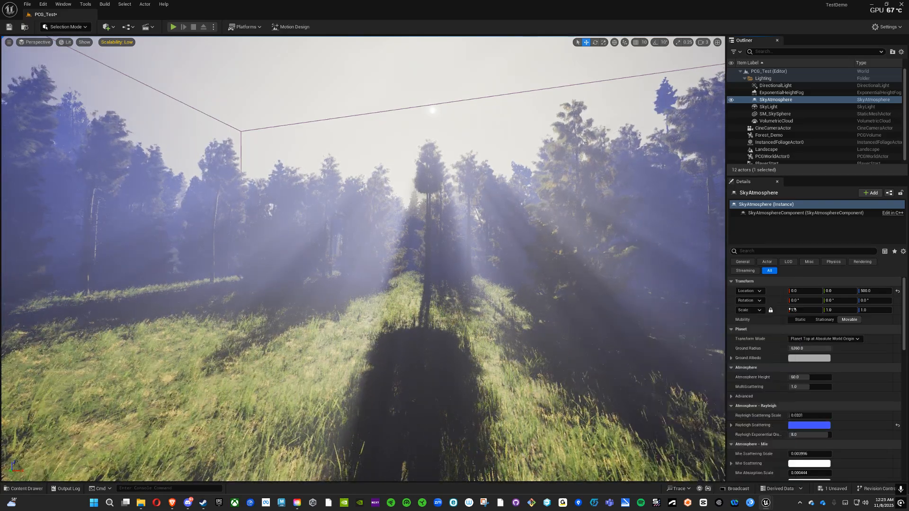
- Set the sky light's cubemap resolution to 256
{"action": "left_click", "coordinate": [770, 107]}
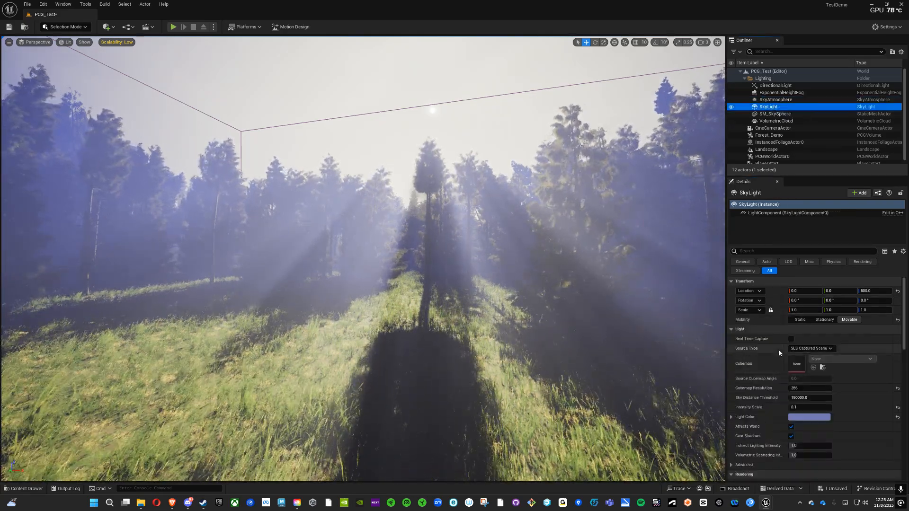
{"action": "left_click", "coordinate": [810, 387]}
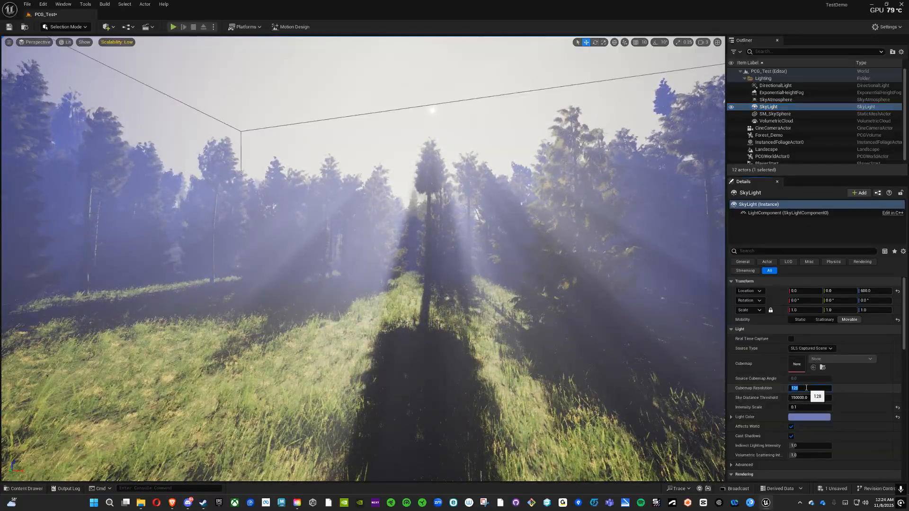
{"action": "type", "text": "256"}
{"action": "key", "text": "Return"}
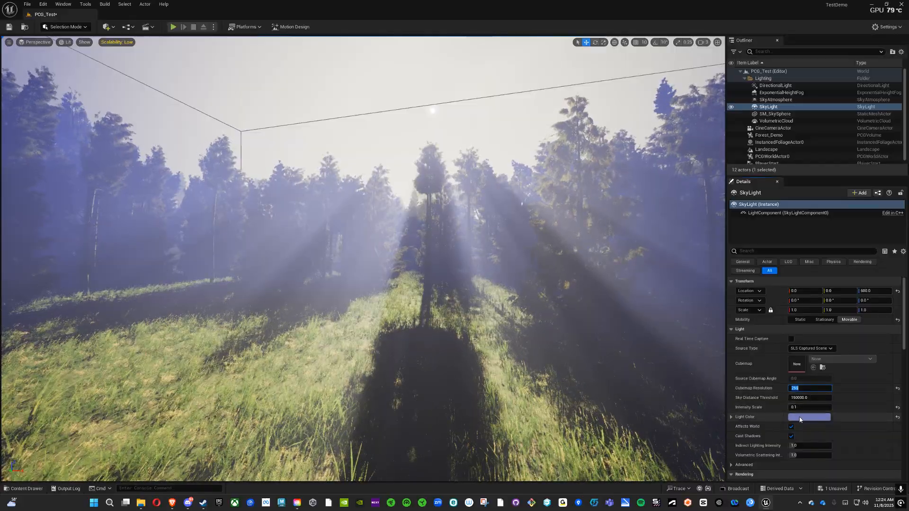
- Reset the sky light's colour to white and try a pale green tint
{"action": "left_click", "coordinate": [896, 417]}
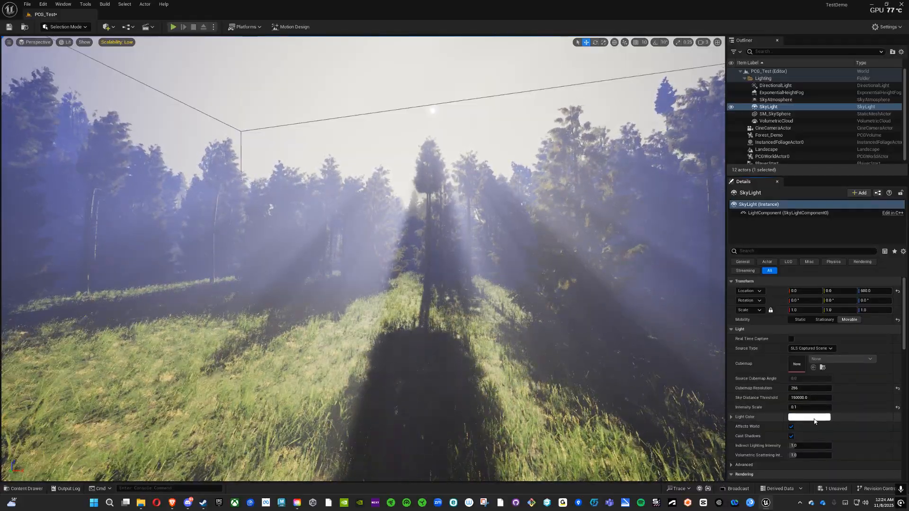
{"action": "left_click", "coordinate": [821, 416]}
{"action": "left_click_drag", "start_coordinate": [717, 379], "coordinate": [690, 382]}
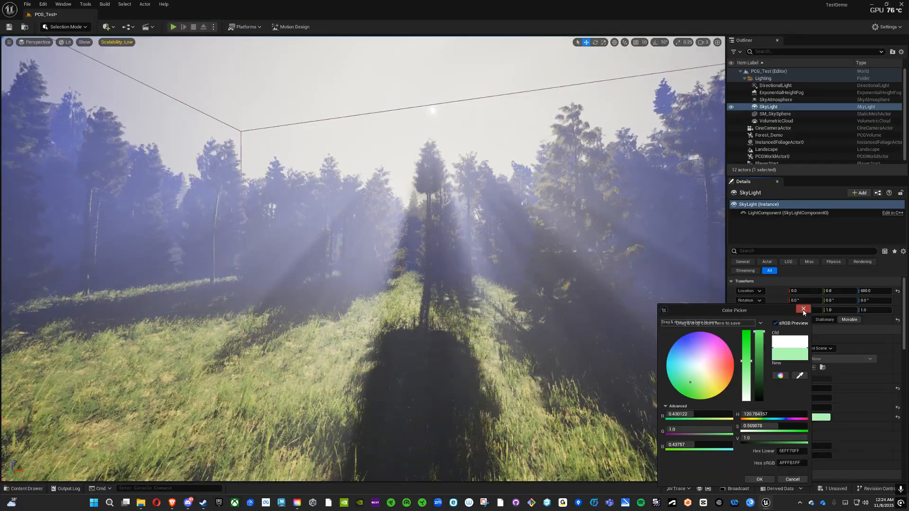
{"action": "left_click", "coordinate": [803, 310]}
- Raise the sky light's intensity scale to about 121 and change its light colour to bright cyan
{"action": "left_click", "coordinate": [897, 417]}
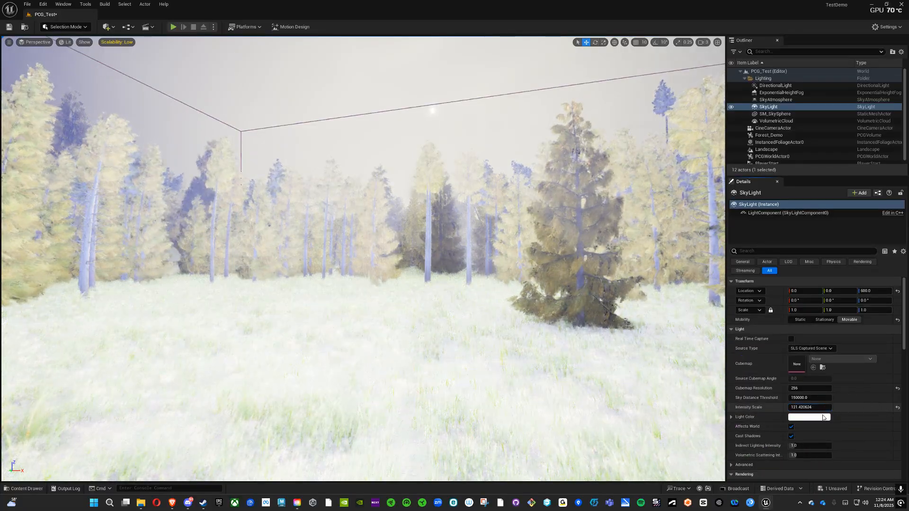
{"action": "left_click", "coordinate": [814, 417]}
{"action": "left_click_drag", "start_coordinate": [706, 380], "coordinate": [678, 357]}
{"action": "left_click", "coordinate": [812, 309]}
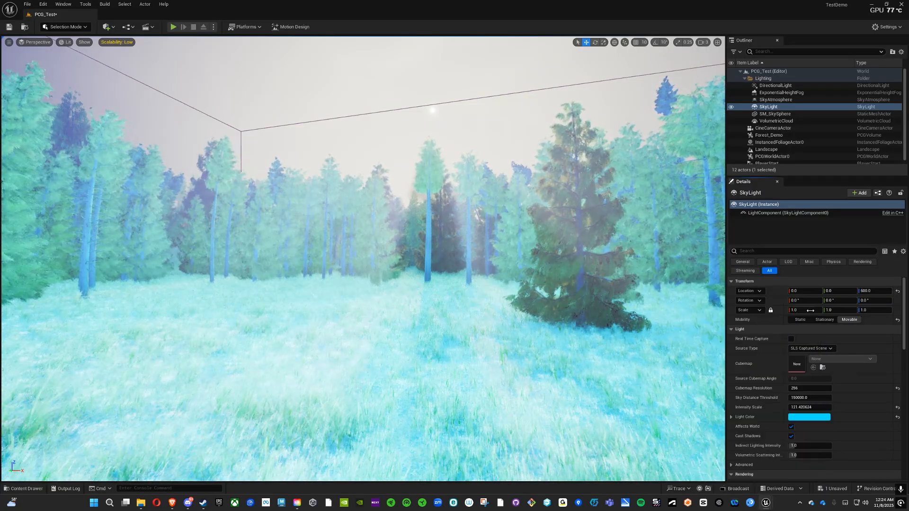
- Reset the sky light's colour to white, try intensity scales of 0.5 and 1, and settle on 0.2
{"action": "left_click", "coordinate": [898, 419]}
{"action": "left_click", "coordinate": [814, 407]}
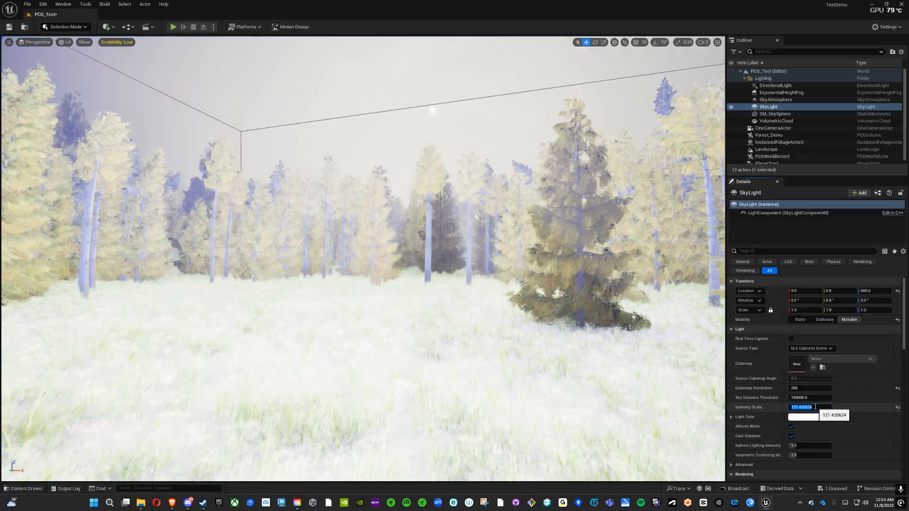
{"action": "key", "text": "BackSpace"}
{"action": "type", "text": "0.5"}
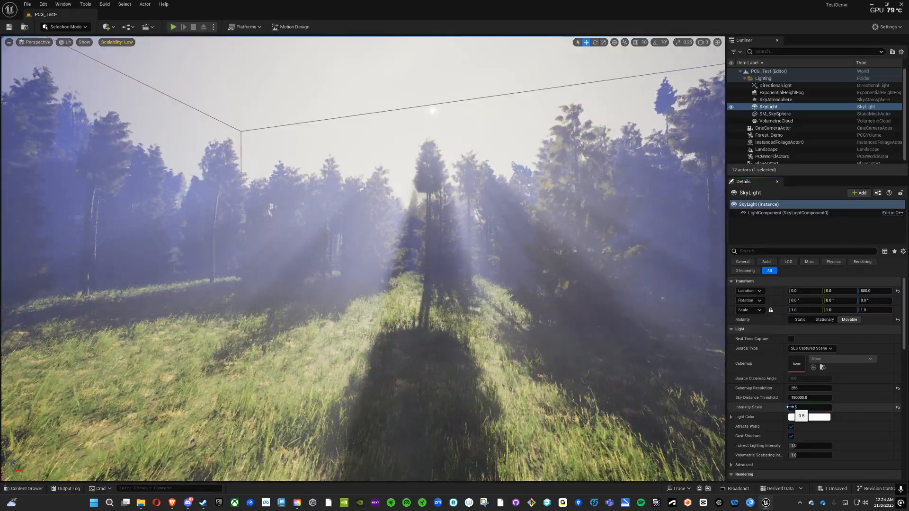
{"action": "type", "text": "1"}
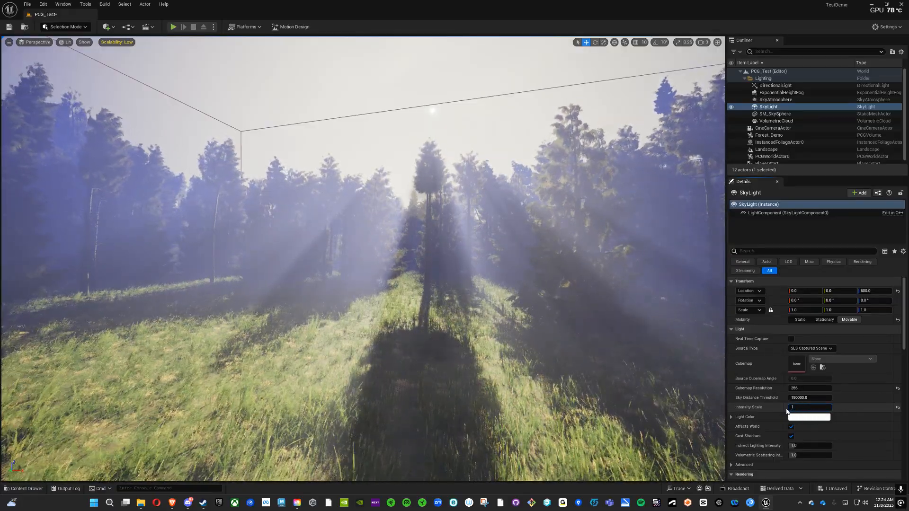
{"action": "key", "text": "BackSpace"}
{"action": "type", "text": "0.2"}
{"action": "key", "text": "Return"}
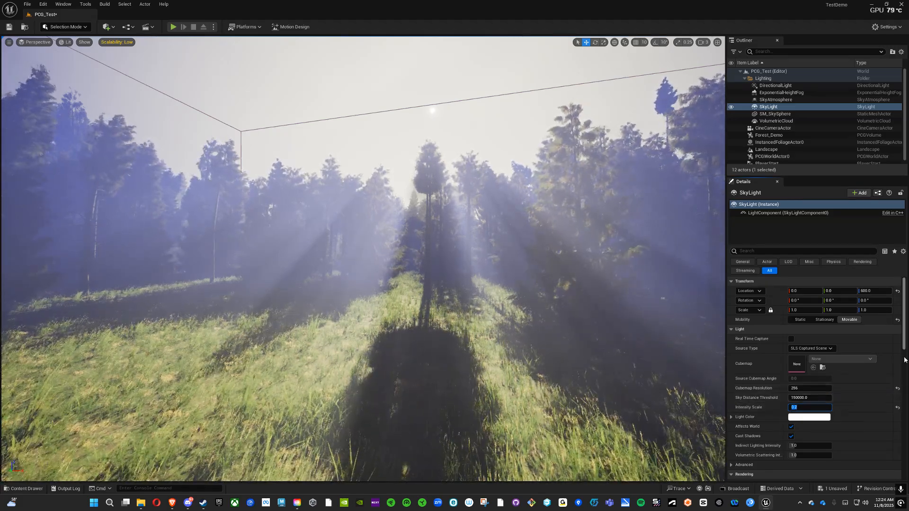
{"action": "scroll", "coordinate": [904, 360], "scroll_direction": "down", "scroll_amount": 2}
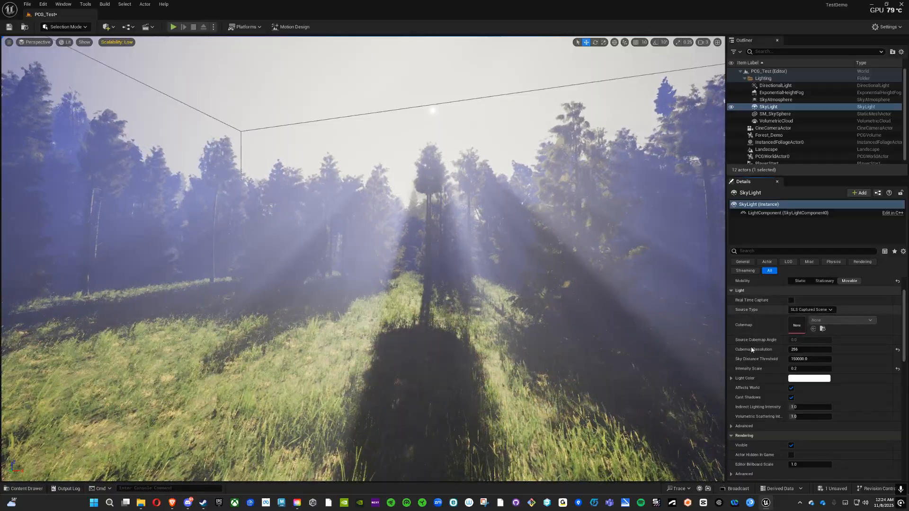
{"action": "scroll", "coordinate": [757, 341], "scroll_direction": "up", "scroll_amount": 2}
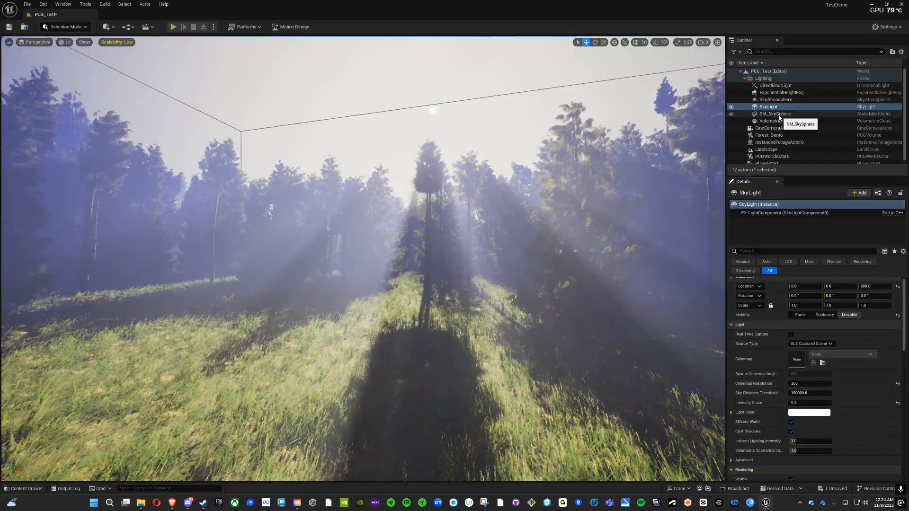
{"action": "left_click", "coordinate": [779, 116]}
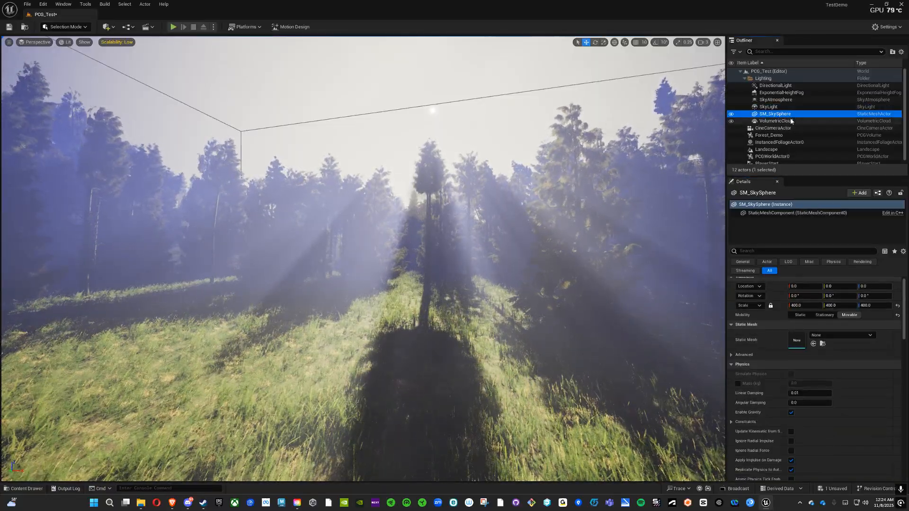
{"action": "left_click", "coordinate": [790, 121]}
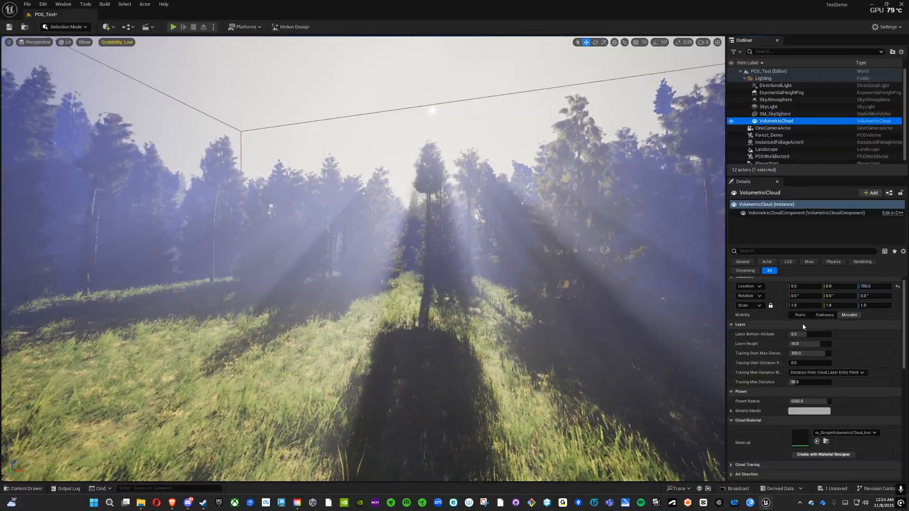
- Lower the directional light's intensity, trying 2 lux and 1 lux
{"action": "left_click", "coordinate": [776, 86]}
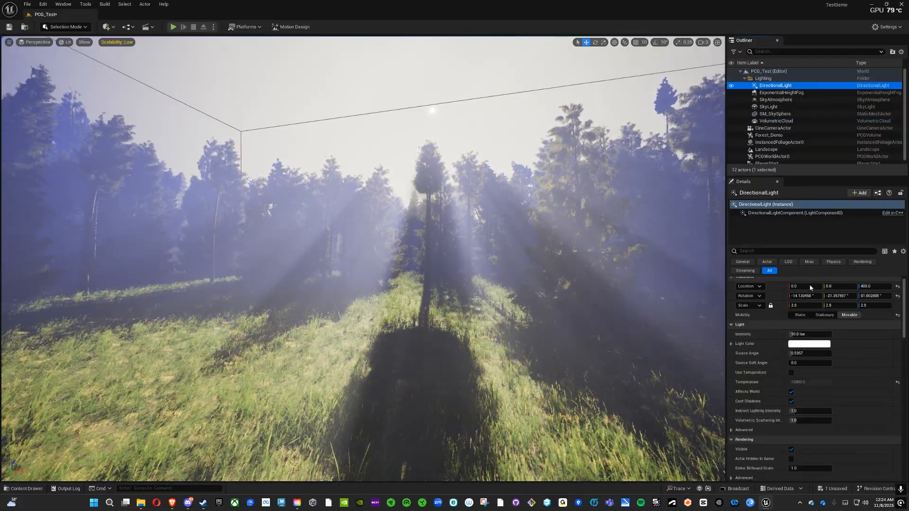
{"action": "left_click", "coordinate": [813, 334]}
{"action": "type", "text": "2"}
{"action": "key", "text": "Return"}
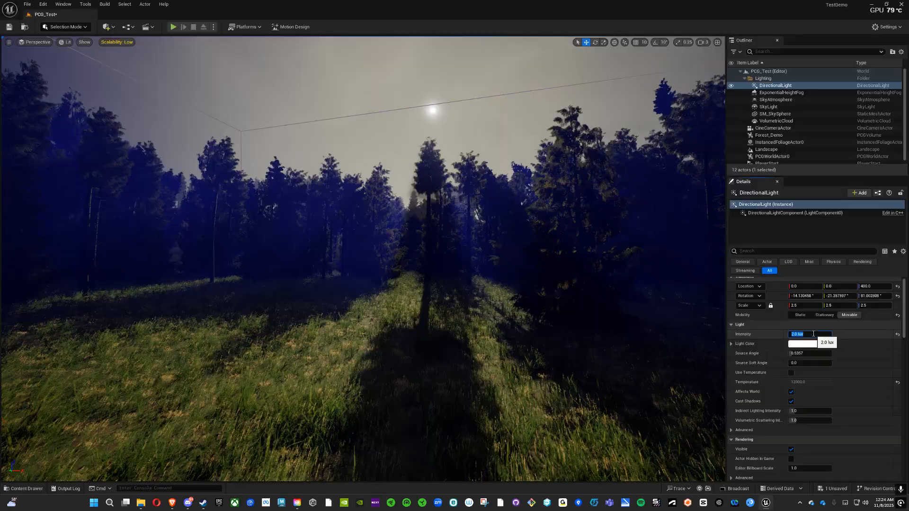
{"action": "type", "text": "1"}
{"action": "key", "text": "Return"}
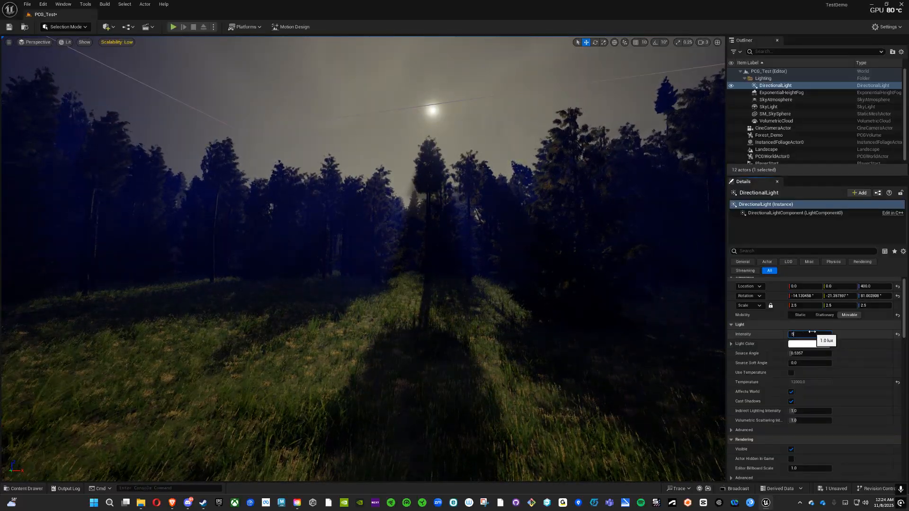
{"action": "key", "text": "Return"}
- Set the exponential height fog's density to 0.05
{"action": "left_click", "coordinate": [781, 92]}
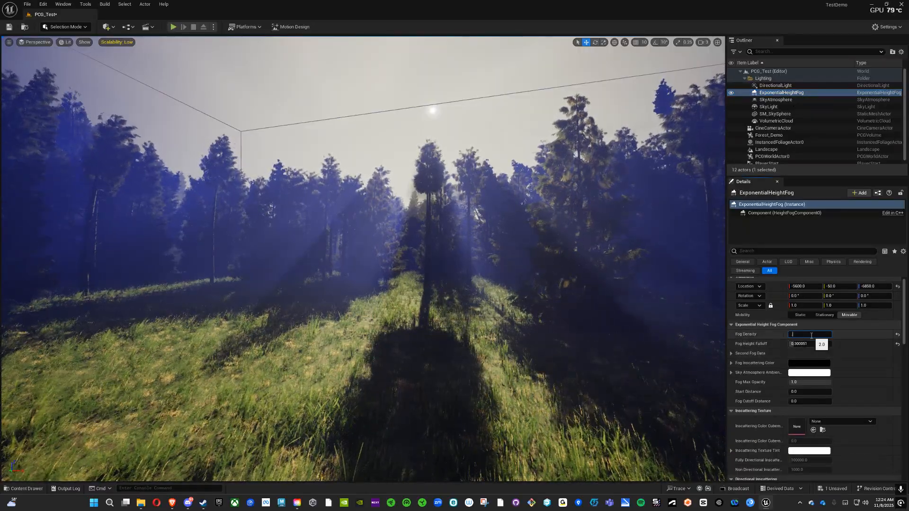
{"action": "type", "text": "0.05"}
{"action": "key", "text": "Return"}
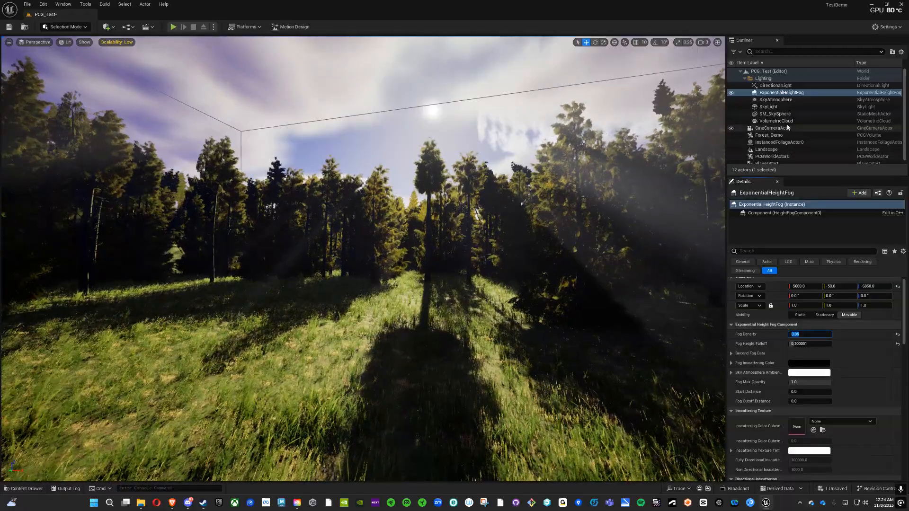
- Set the volumetric cloud's layer bottom altitude to about 10 and its layer height to 20
{"action": "left_click", "coordinate": [781, 121]}
{"action": "mouse_move", "coordinate": [804, 334]}
{"action": "left_mouse_down"}
{"action": "mouse_move", "coordinate": [820, 335]}
{"action": "mouse_move", "coordinate": [788, 334]}
{"action": "left_mouse_up"}
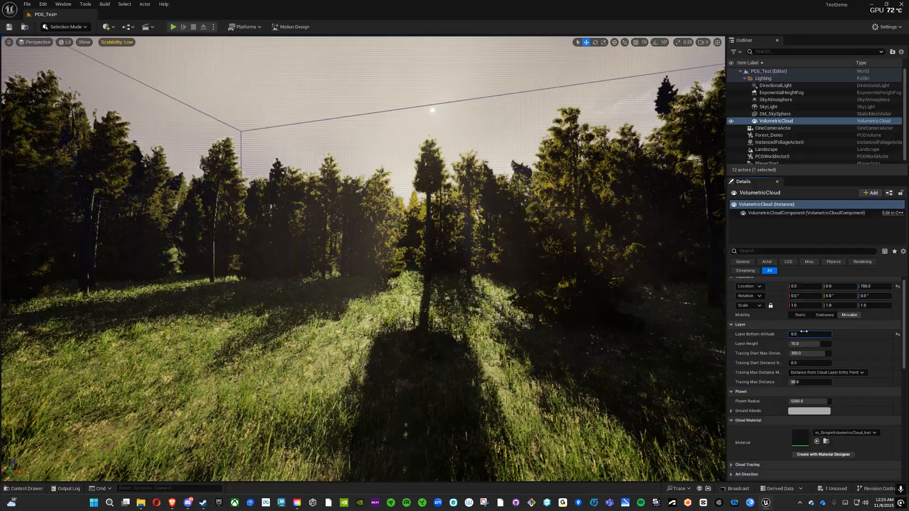
{"action": "left_click_drag", "start_coordinate": [804, 335], "coordinate": [831, 344]}
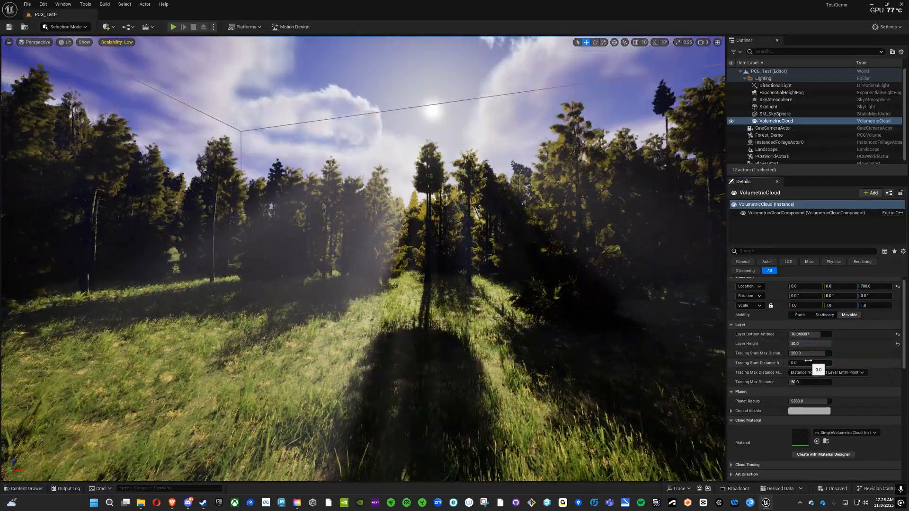
{"action": "left_click_drag", "start_coordinate": [904, 345], "coordinate": [903, 345]}
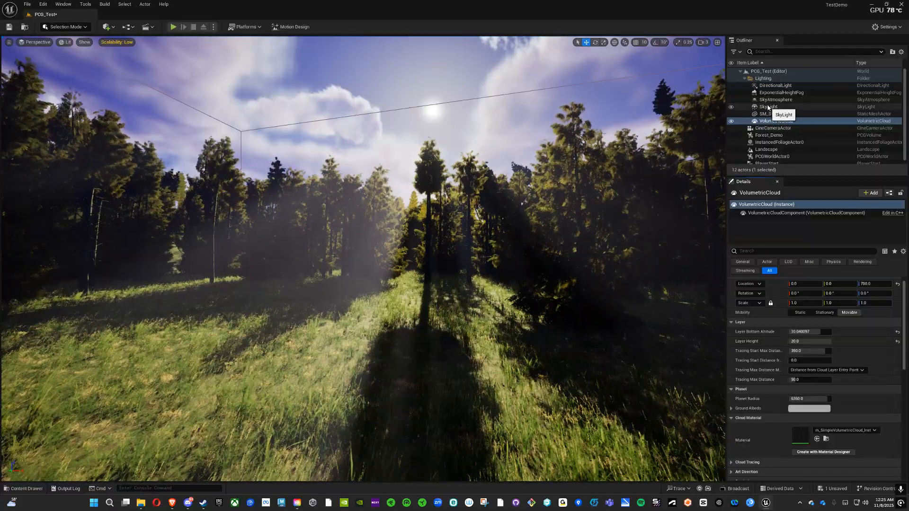
- Set the directional light's intensity to 1 lux
{"action": "left_click", "coordinate": [775, 86]}
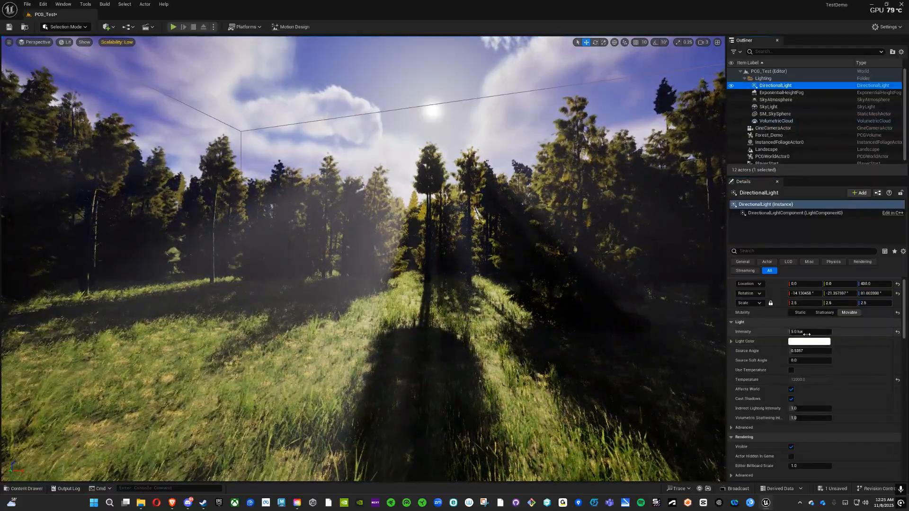
{"action": "left_click", "coordinate": [809, 333]}
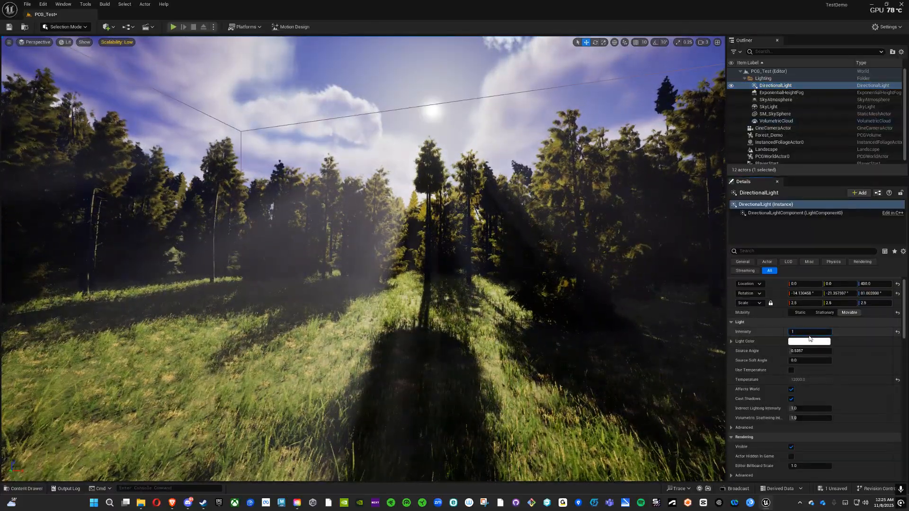
{"action": "type", "text": "1"}
{"action": "key", "text": "Return"}
- Change the directional light's colour from white to a fully saturated blue
{"action": "left_click", "coordinate": [809, 341]}
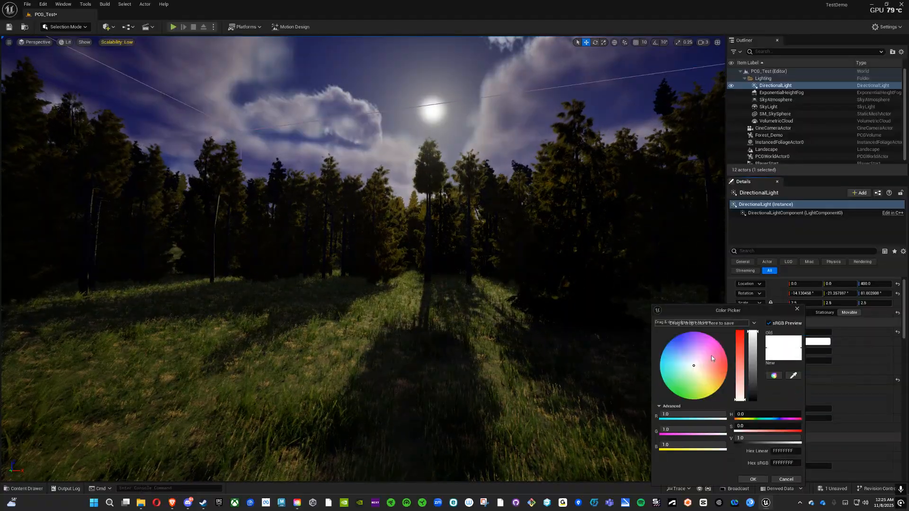
{"action": "left_click_drag", "start_coordinate": [711, 354], "coordinate": [674, 337]}
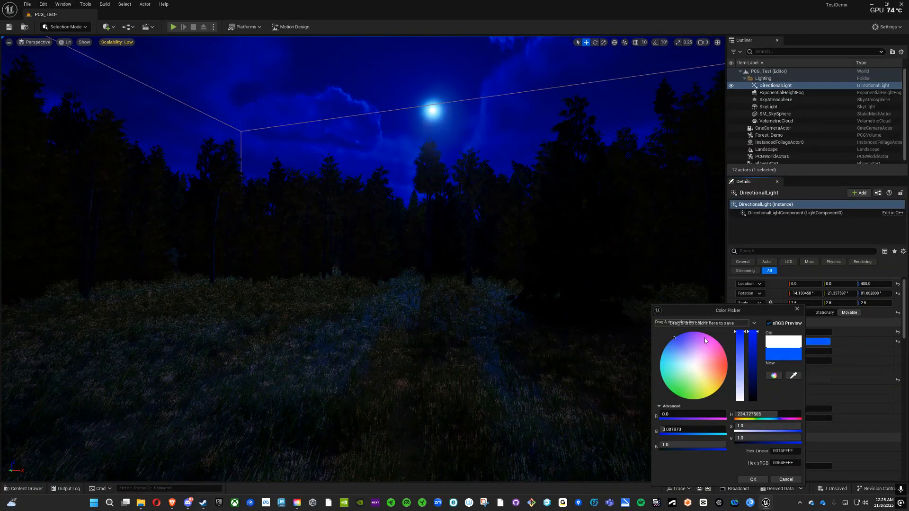
{"action": "mouse_move", "coordinate": [754, 338]}
{"action": "left_mouse_down"}
{"action": "mouse_move", "coordinate": [753, 373]}
{"action": "mouse_move", "coordinate": [752, 342]}
{"action": "left_mouse_up"}
{"action": "left_click", "coordinate": [799, 309]}
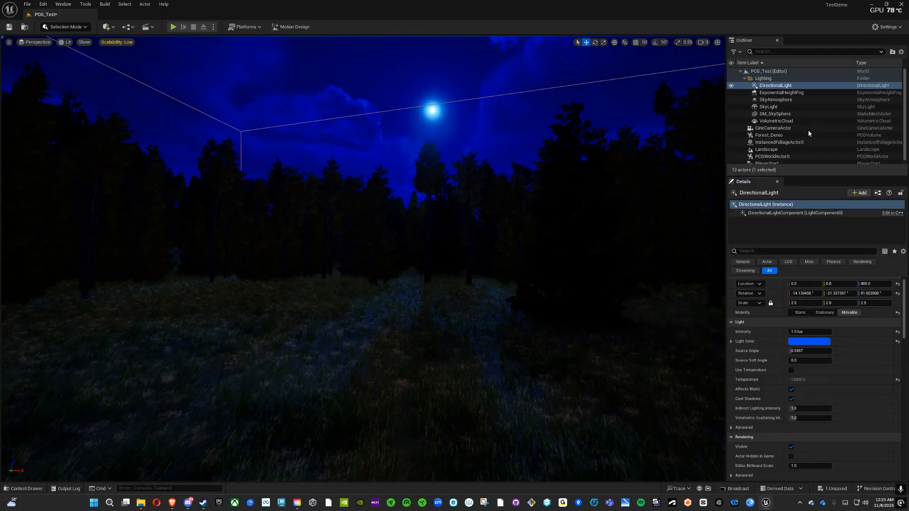
- Set the exponential height fog's density to 1.0 and its height falloff to about 0.25
{"action": "left_click", "coordinate": [783, 93]}
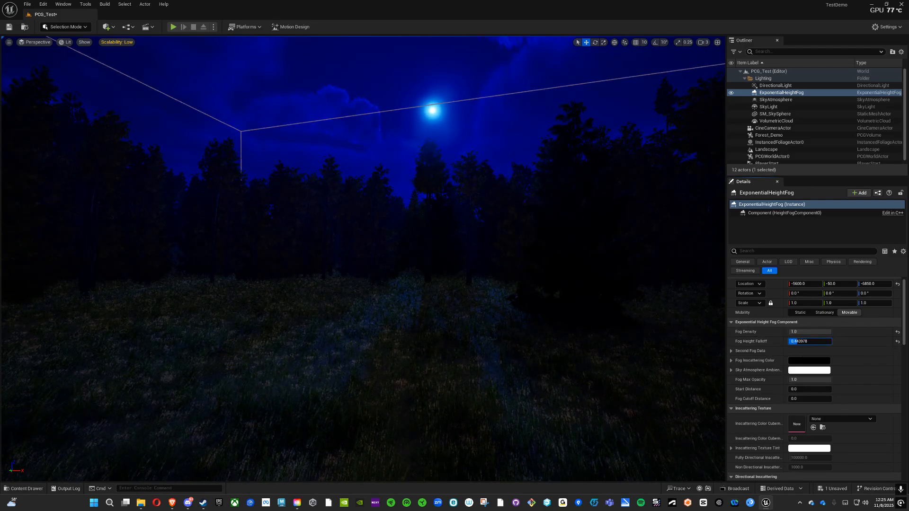
{"action": "mouse_move", "coordinate": [810, 342]}
{"action": "left_mouse_down"}
{"action": "mouse_move", "coordinate": [800, 341]}
{"action": "mouse_move", "coordinate": [810, 341]}
{"action": "left_mouse_up"}
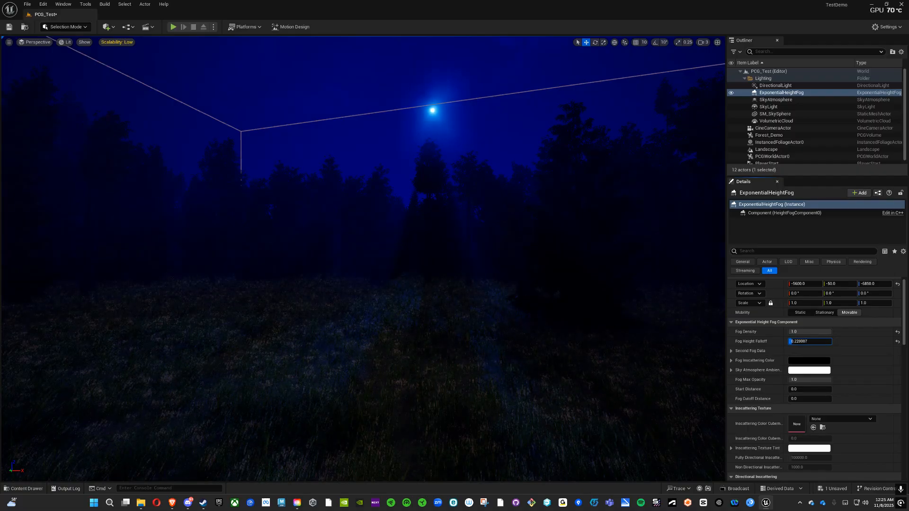
{"action": "left_click", "coordinate": [808, 362]}
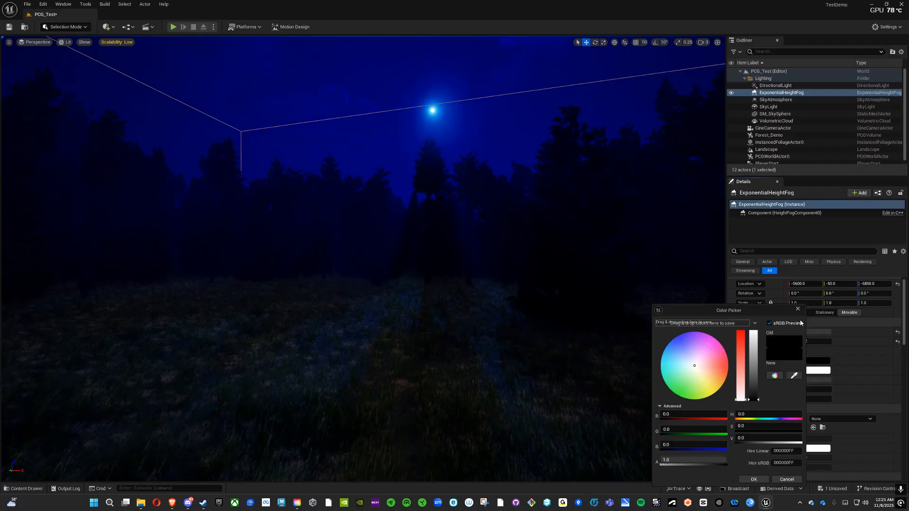
{"action": "left_click", "coordinate": [800, 309]}
- Change the height fog's sky atmosphere ambient contribution colour to a saturated blue
{"action": "left_click", "coordinate": [808, 370]}
{"action": "left_click_drag", "start_coordinate": [695, 365], "coordinate": [678, 337]}
{"action": "left_click", "coordinate": [798, 310]}
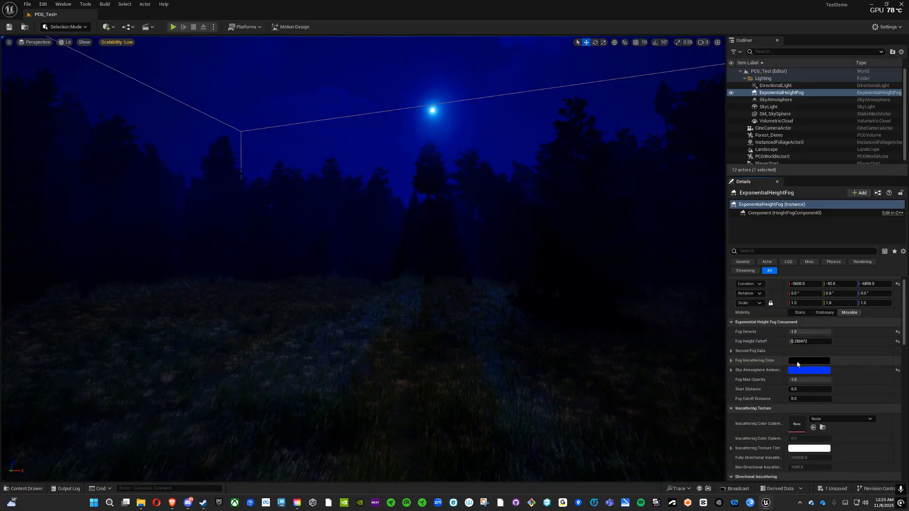
- Set the fog inscattering colour to a dark blue-violet with a brightness value of about 0.11
{"action": "left_click", "coordinate": [802, 360]}
{"action": "left_click_drag", "start_coordinate": [682, 354], "coordinate": [675, 340]}
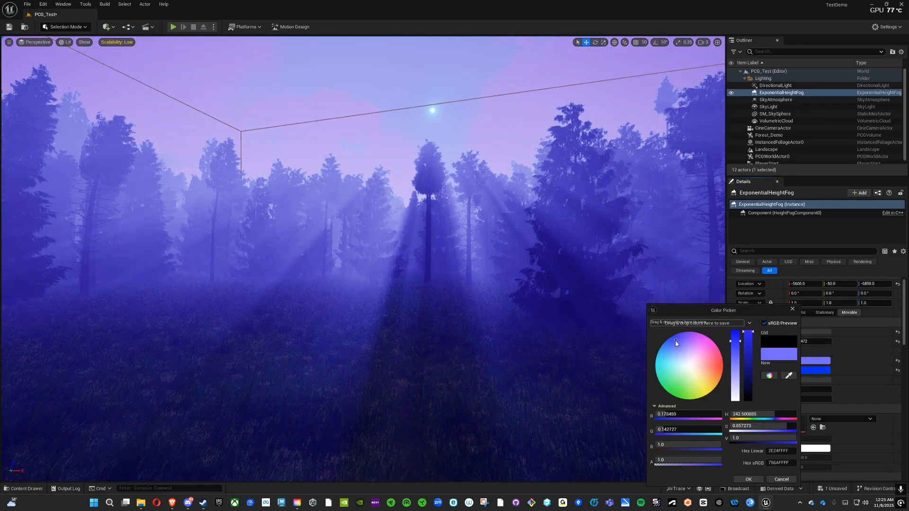
{"action": "left_click_drag", "start_coordinate": [748, 332], "coordinate": [750, 394]}
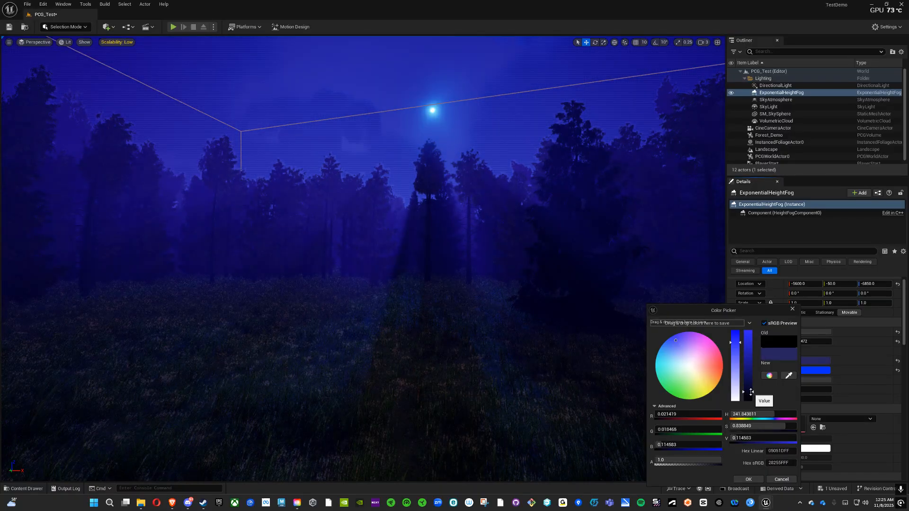
{"action": "left_click", "coordinate": [793, 310]}
- Change the sky light's colour to a dark blue with a brightness value of about 0.3
{"action": "left_click", "coordinate": [770, 107]}
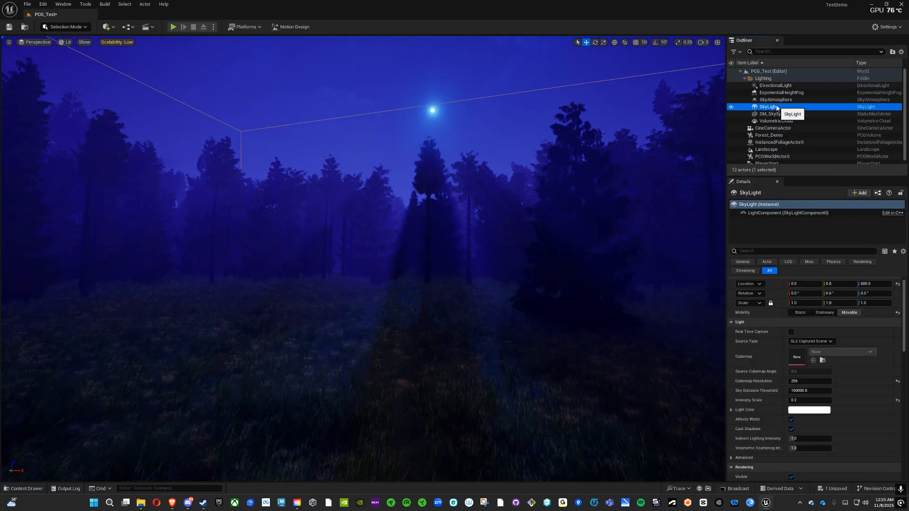
{"action": "left_click", "coordinate": [804, 410]}
{"action": "left_click_drag", "start_coordinate": [682, 358], "coordinate": [677, 343]}
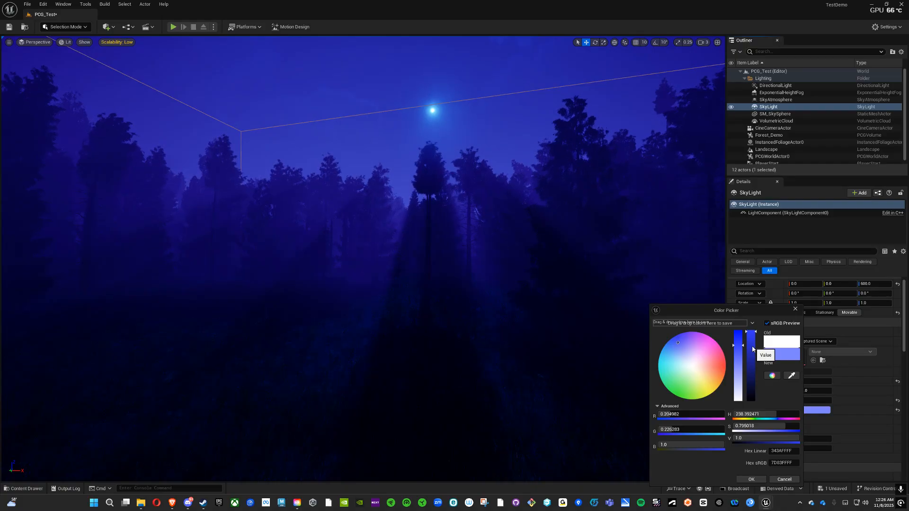
{"action": "left_click_drag", "start_coordinate": [751, 345], "coordinate": [751, 381]}
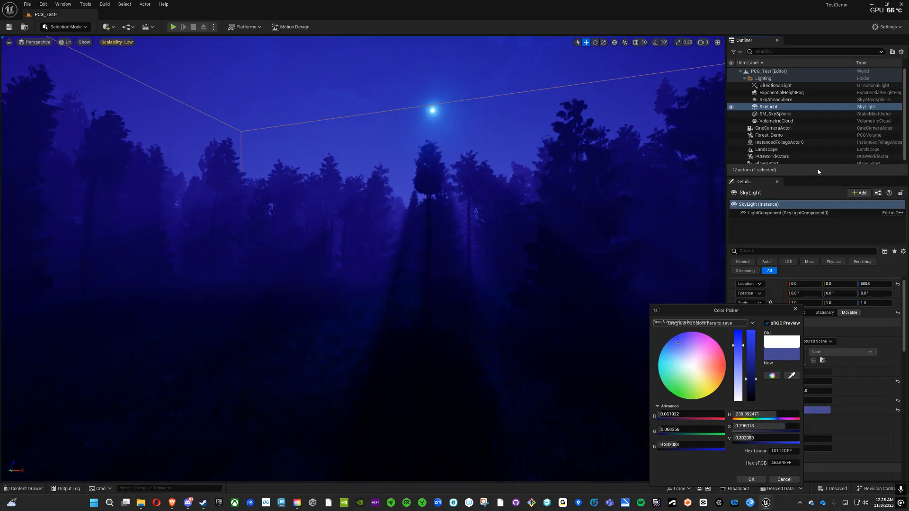
- Set the exponential height fog's density to 0.5
{"action": "left_click", "coordinate": [781, 92]}
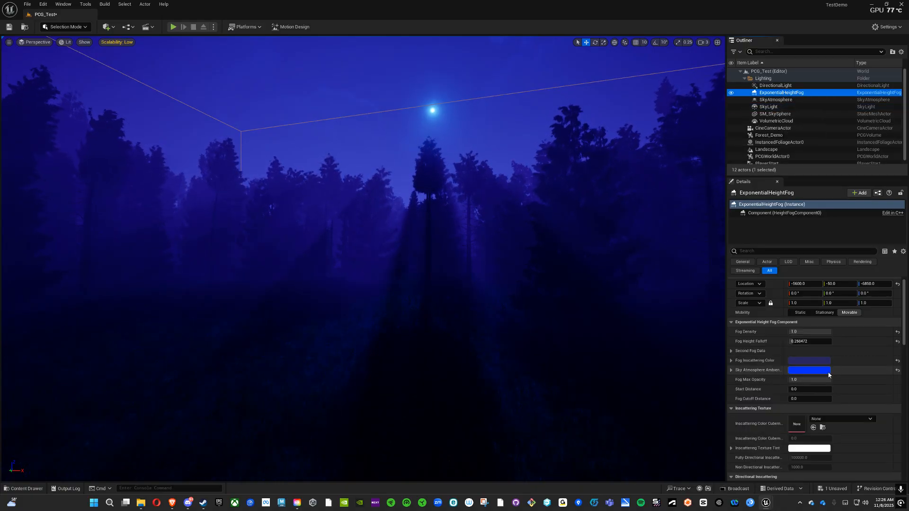
{"action": "type", "text": "0.5"}
{"action": "key", "text": "Return"}
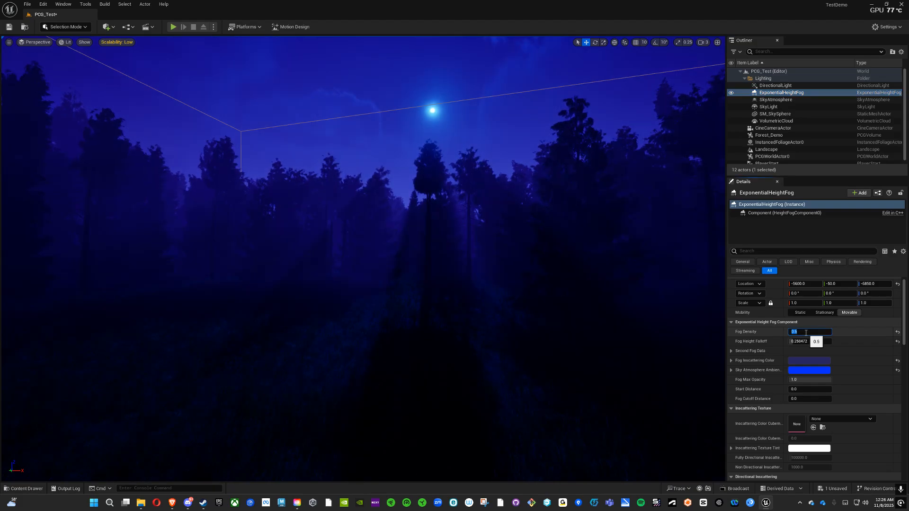
- Reset the fog inscattering colour and pick a dark blue with a brightness value of about 0.2
{"action": "left_click", "coordinate": [896, 360]}
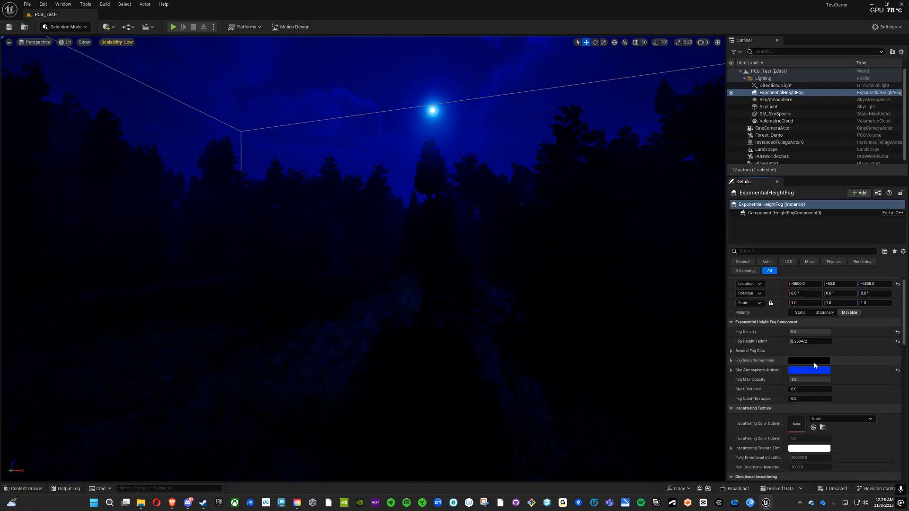
{"action": "left_click", "coordinate": [814, 362]}
{"action": "mouse_move", "coordinate": [703, 367]}
{"action": "left_mouse_down"}
{"action": "mouse_move", "coordinate": [675, 345]}
{"action": "mouse_move", "coordinate": [687, 345]}
{"action": "mouse_move", "coordinate": [680, 337]}
{"action": "mouse_move", "coordinate": [689, 333]}
{"action": "mouse_move", "coordinate": [682, 341]}
{"action": "left_mouse_up"}
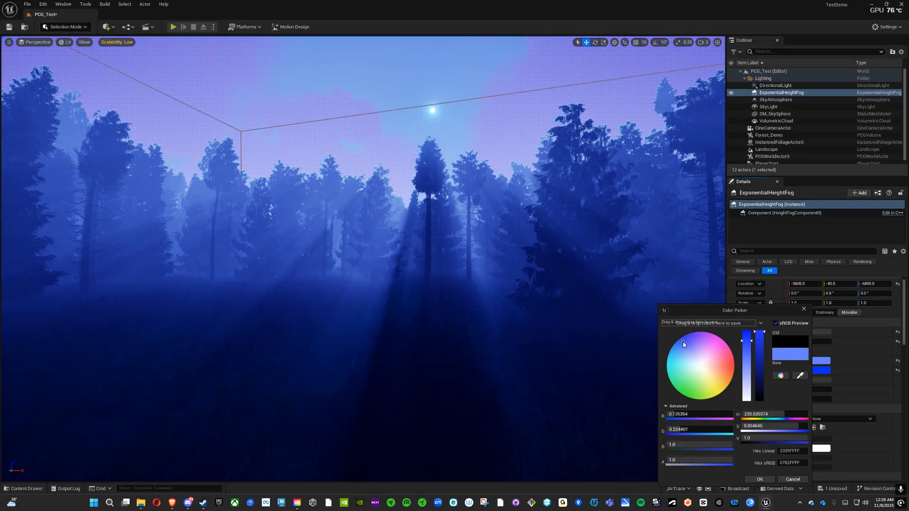
{"action": "left_click_drag", "start_coordinate": [754, 334], "coordinate": [754, 386]}
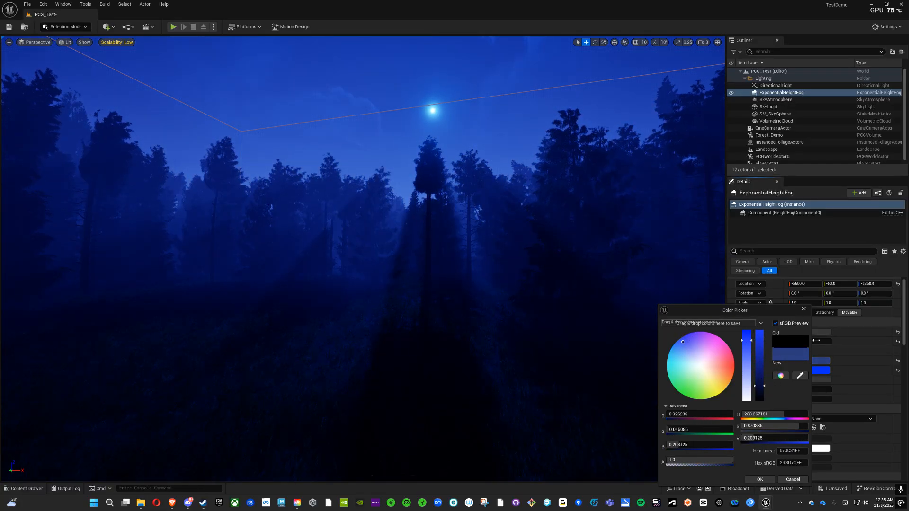
- Accept the fog's inscattering colour and set the exponential height fog's height falloff to about 0.59
{"action": "left_click", "coordinate": [806, 309]}
{"action": "left_click_drag", "start_coordinate": [809, 342], "coordinate": [831, 342]}
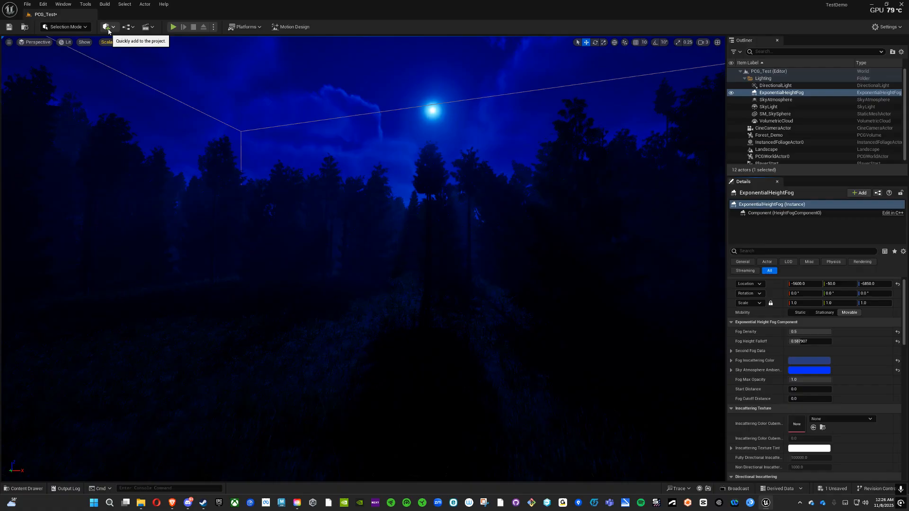
- Add a point light to the level and raise it above the grass to a Z location of about 381
{"action": "left_click", "coordinate": [107, 27]}
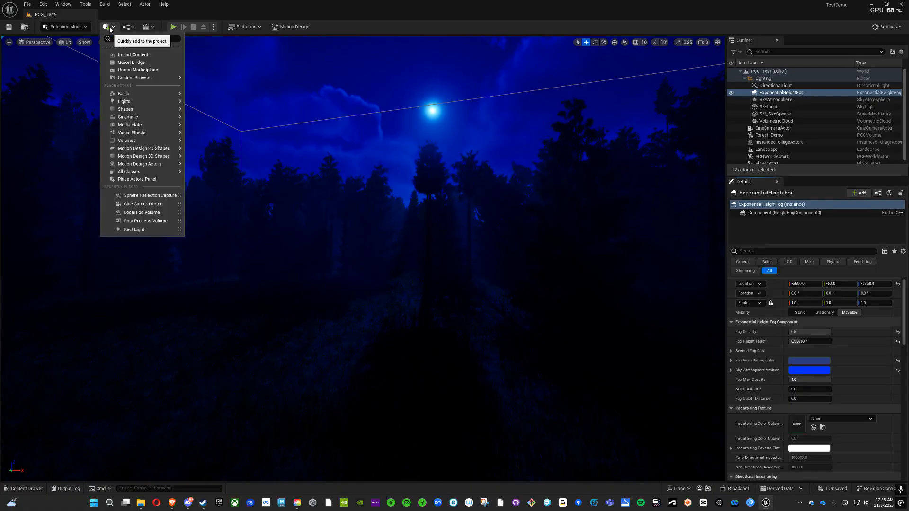
{"action": "mouse_move", "coordinate": [139, 106]}
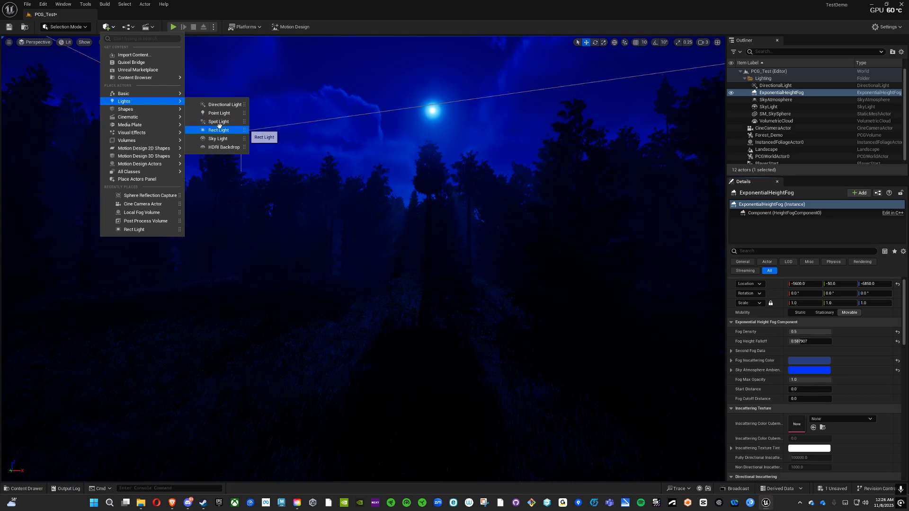
{"action": "left_click", "coordinate": [218, 113]}
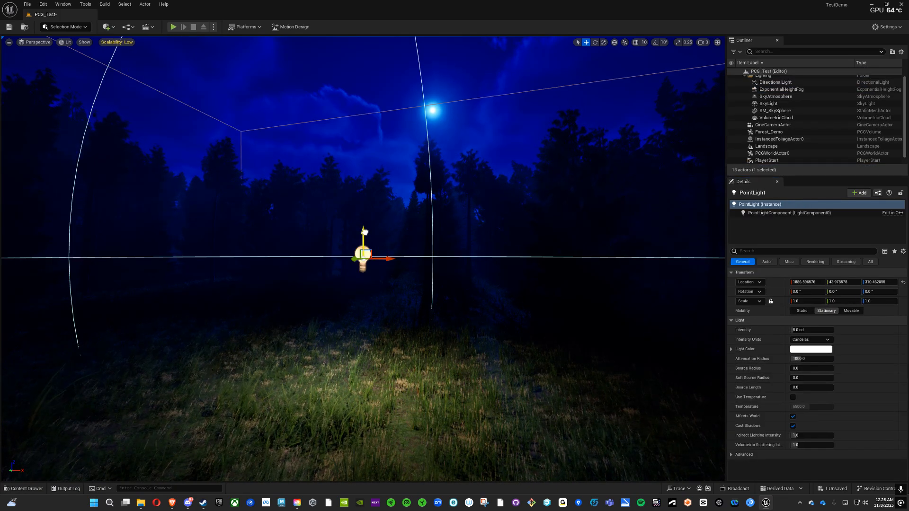
{"action": "left_click_drag", "start_coordinate": [360, 234], "coordinate": [359, 202]}
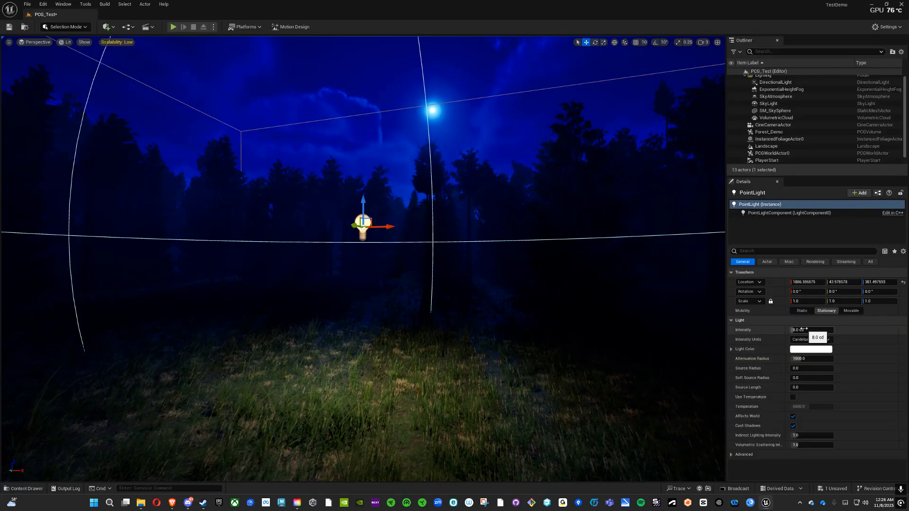
- Change the point light's colour to a warm orange at full brightness
{"action": "left_click", "coordinate": [807, 349]}
{"action": "left_click", "coordinate": [710, 375]}
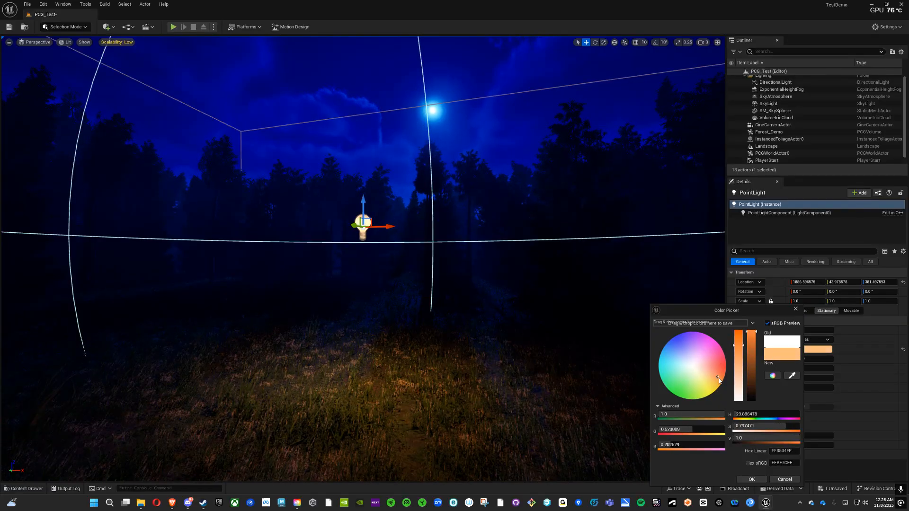
{"action": "left_click", "coordinate": [795, 309]}
- Set the point light's intensity to about 31 cd, source radius 576 and soft source radius 616, and move it beside the distant trees at Y about -4181
{"action": "left_click_drag", "start_coordinate": [799, 359], "coordinate": [816, 377]}
{"action": "left_click_drag", "start_coordinate": [797, 329], "coordinate": [804, 330]}
{"action": "left_click_drag", "start_coordinate": [356, 225], "coordinate": [471, 274]}
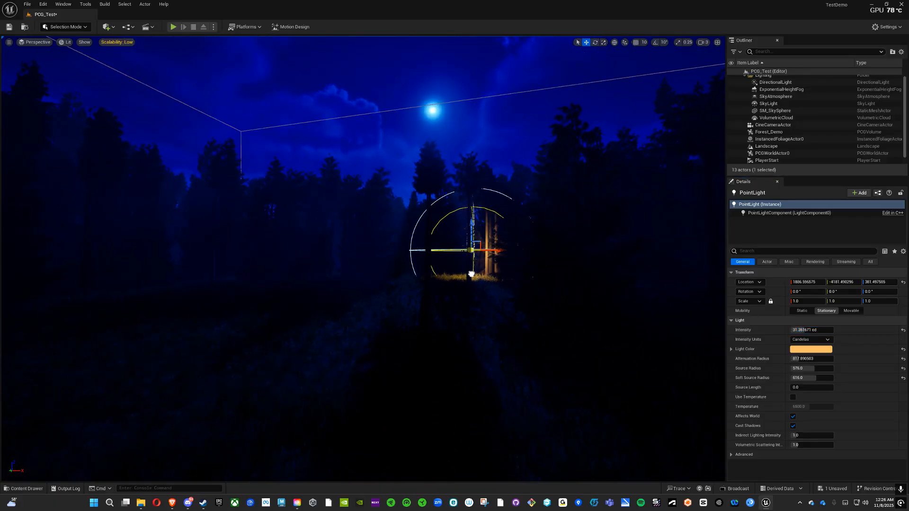
- Add a rect light and move it over the grassy clearing to about X 906, Y -749
{"action": "left_click", "coordinate": [105, 27]}
{"action": "mouse_move", "coordinate": [148, 103]}
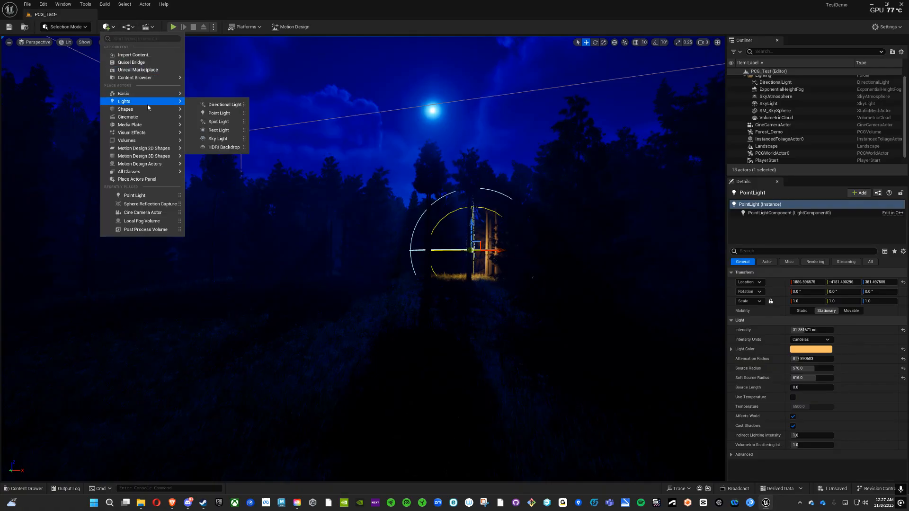
{"action": "left_click", "coordinate": [226, 130]}
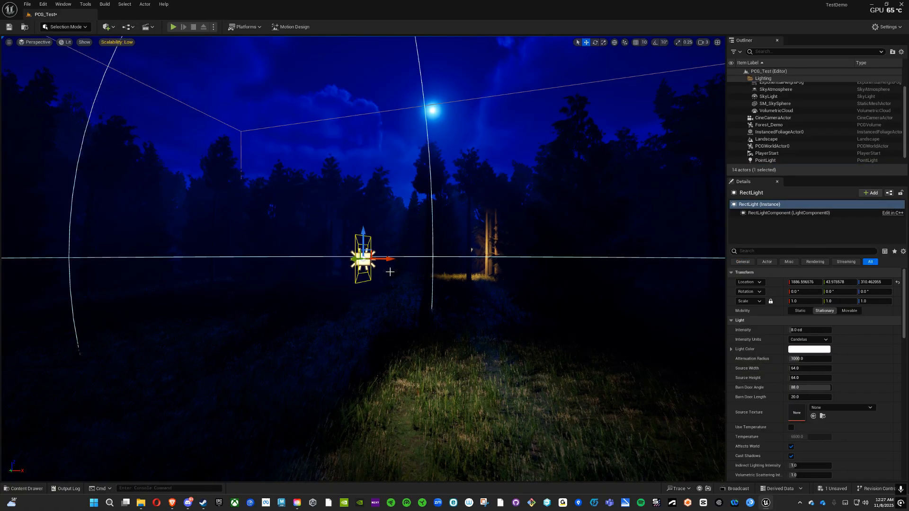
{"action": "left_click_drag", "start_coordinate": [356, 258], "coordinate": [220, 257]}
- Set the rect light to 160 cd, attenuation radius about 1296 and source size 880 by 456, and raise it to Z about 443
{"action": "left_click_drag", "start_coordinate": [799, 330], "coordinate": [823, 330]}
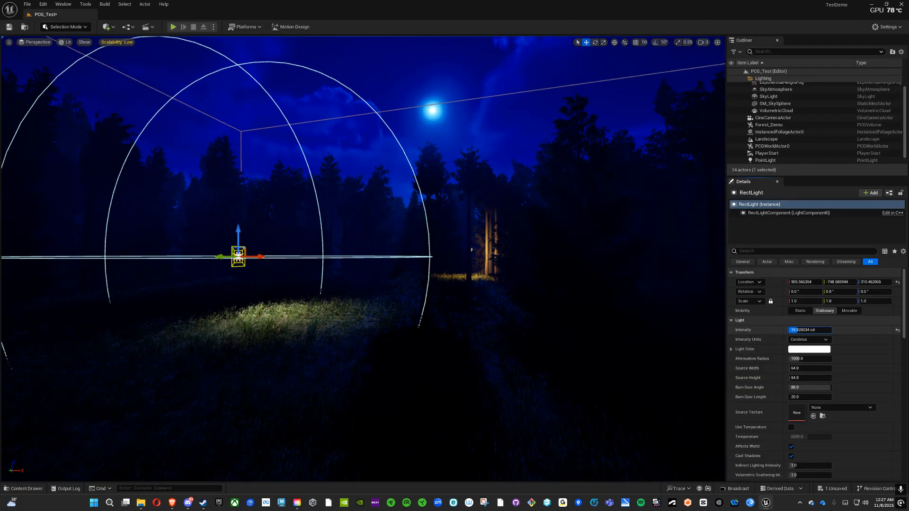
{"action": "left_click_drag", "start_coordinate": [797, 358], "coordinate": [807, 377]}
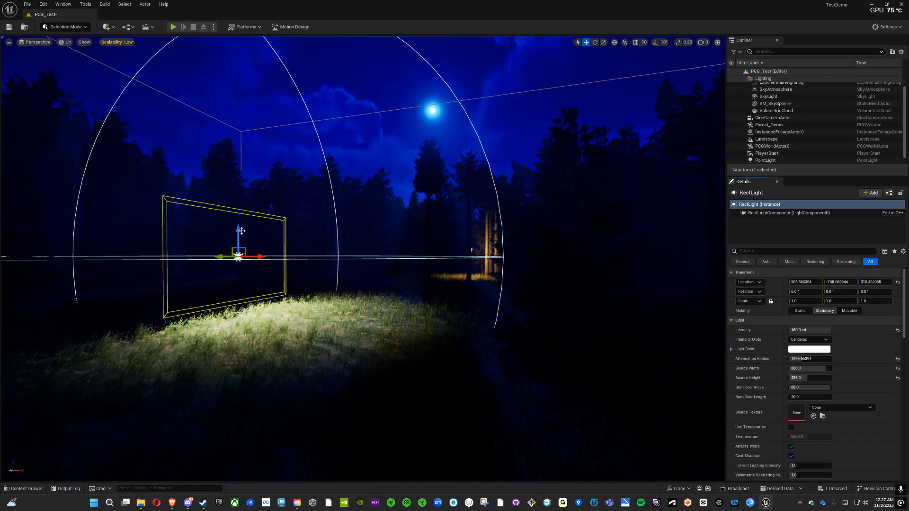
{"action": "left_click_drag", "start_coordinate": [241, 230], "coordinate": [240, 204]}
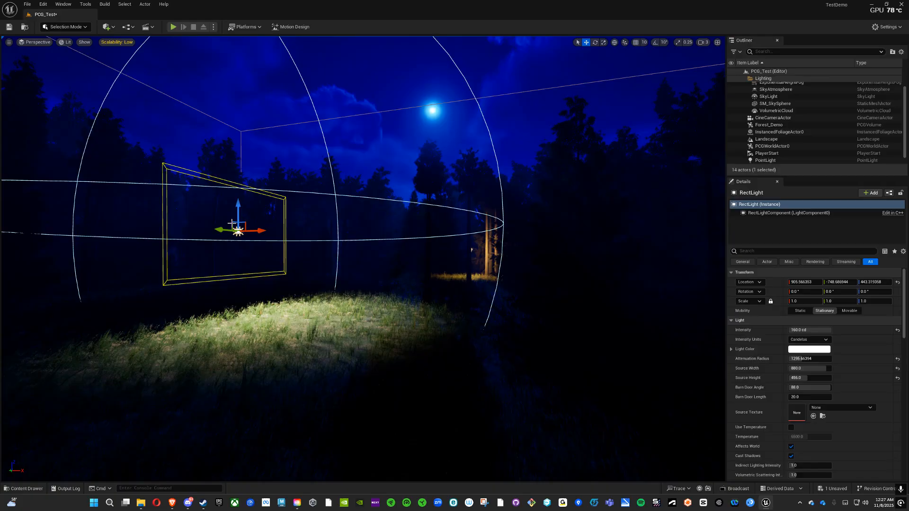
- Add a spot light to the level above the foreground grass
{"action": "left_click", "coordinate": [108, 29]}
{"action": "mouse_move", "coordinate": [139, 102]}
{"action": "left_click", "coordinate": [225, 121]}
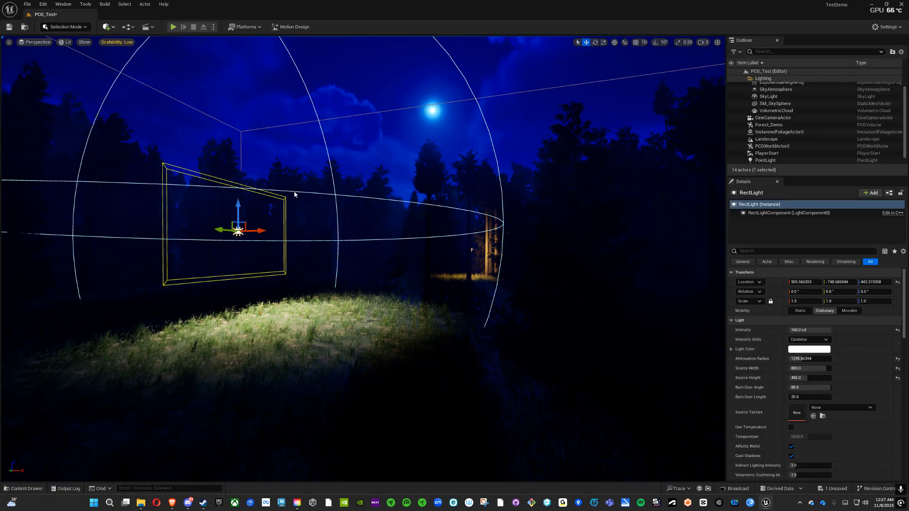
- Change the spot light's colour to a pale orange (hue about 28, saturation about 0.67) and raise it to Z about 515
{"action": "left_click", "coordinate": [809, 359]}
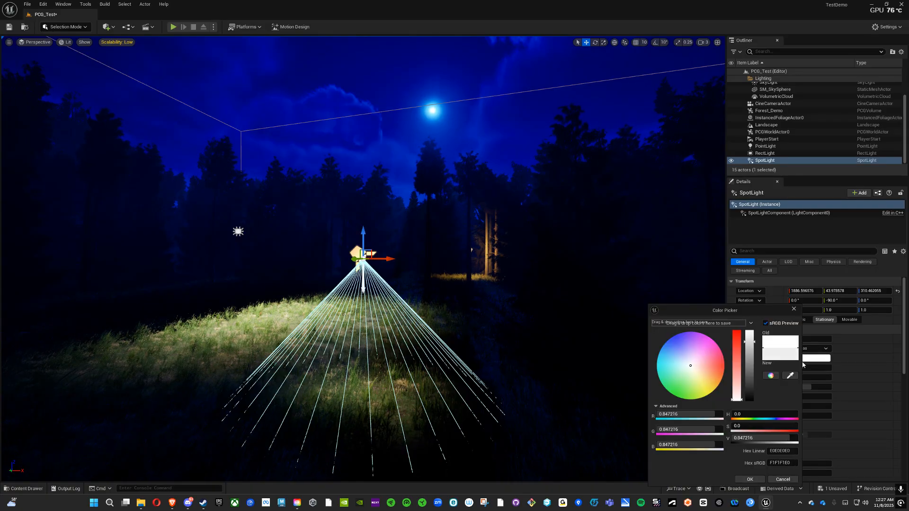
{"action": "left_click_drag", "start_coordinate": [693, 362], "coordinate": [714, 377]}
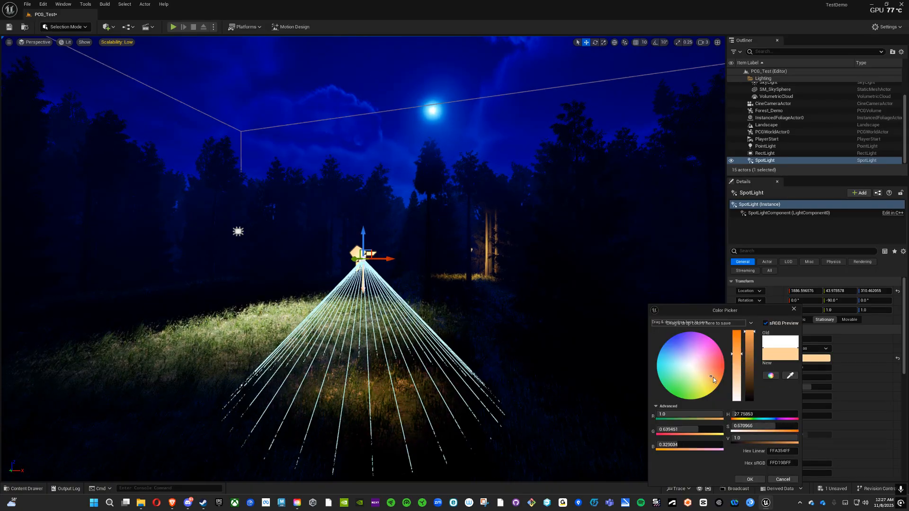
{"action": "left_click", "coordinate": [794, 310]}
{"action": "left_click_drag", "start_coordinate": [364, 232], "coordinate": [646, 141]}
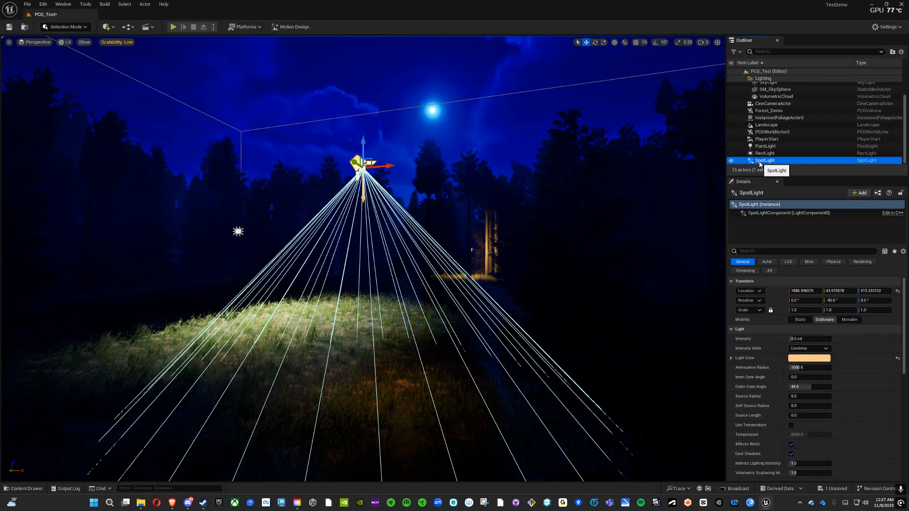